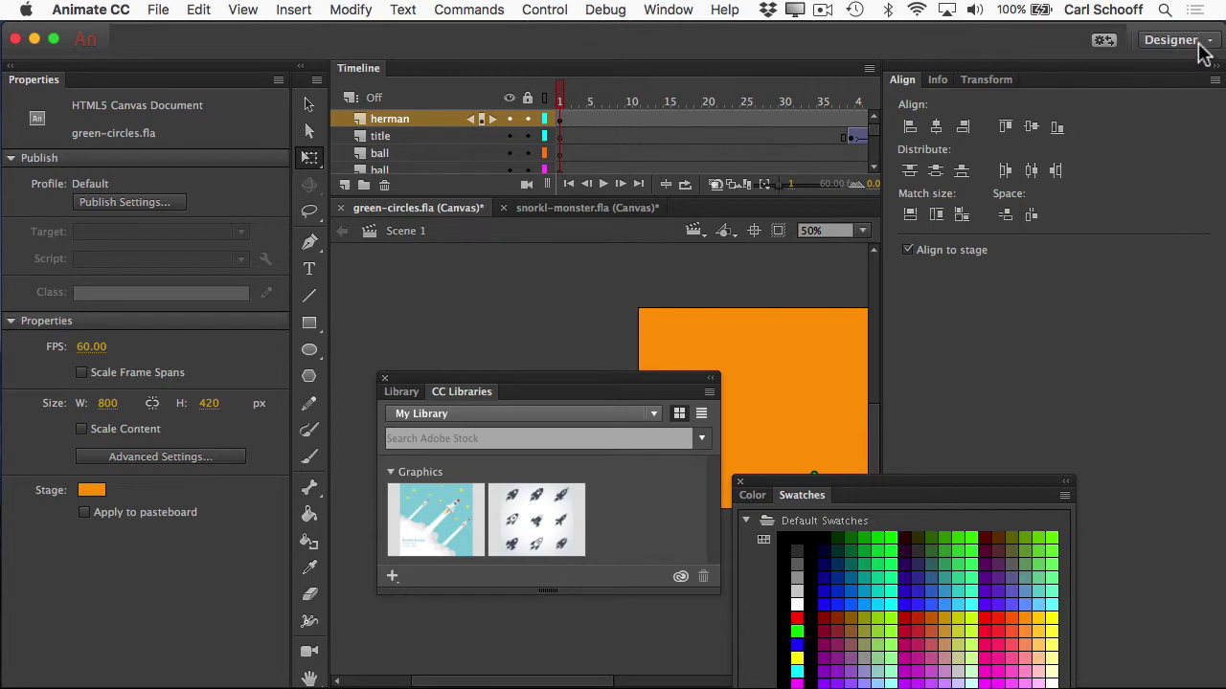
# Preview the Animator workspace and switch the layout to the Essentials workspace.
pyautogui.click(1205, 52)
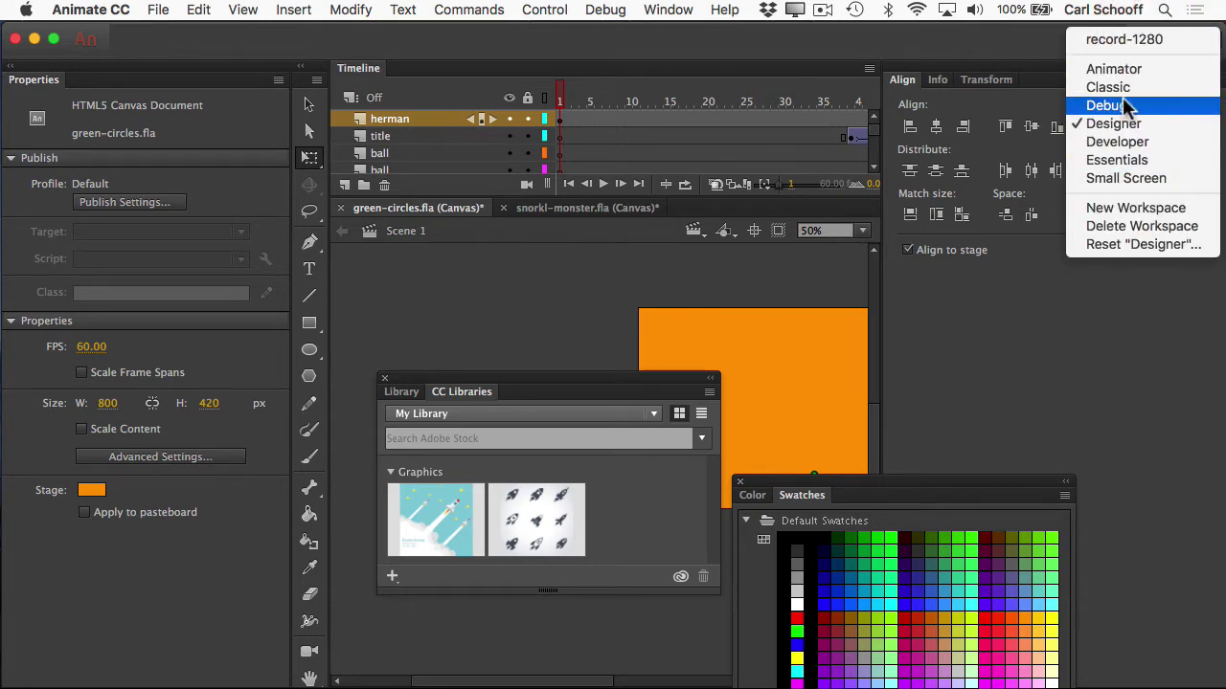
pyautogui.click(1124, 71)
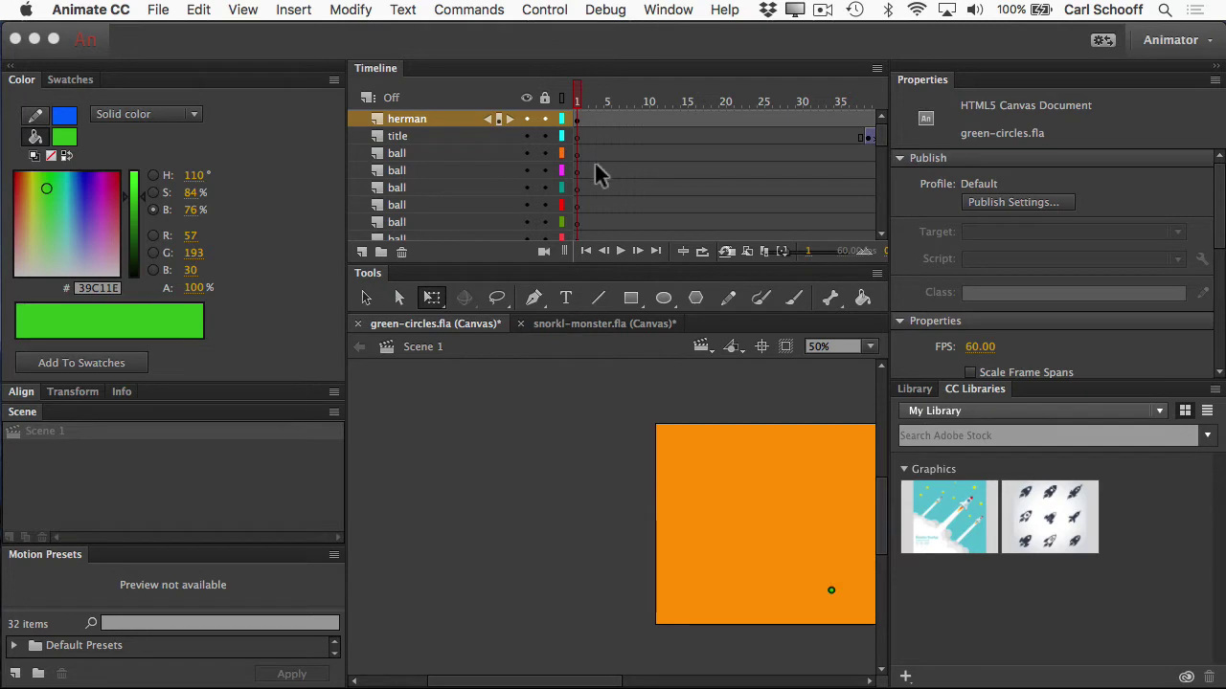
pyautogui.click(1177, 46)
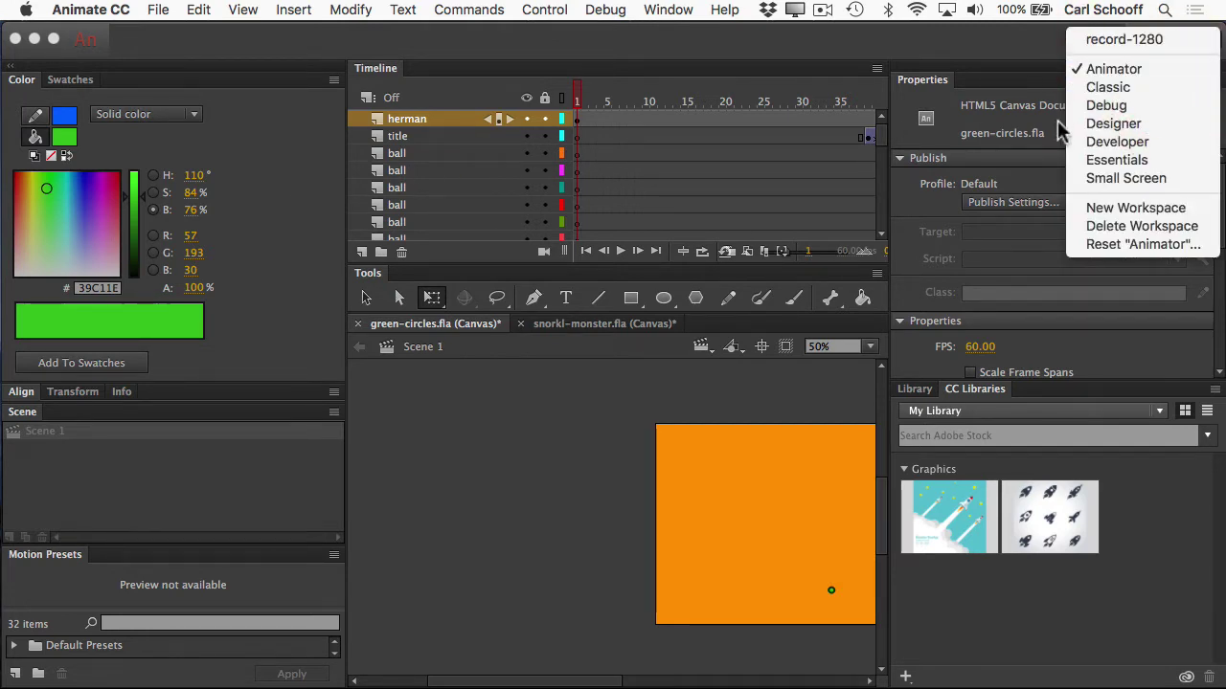
pyautogui.click(1149, 165)
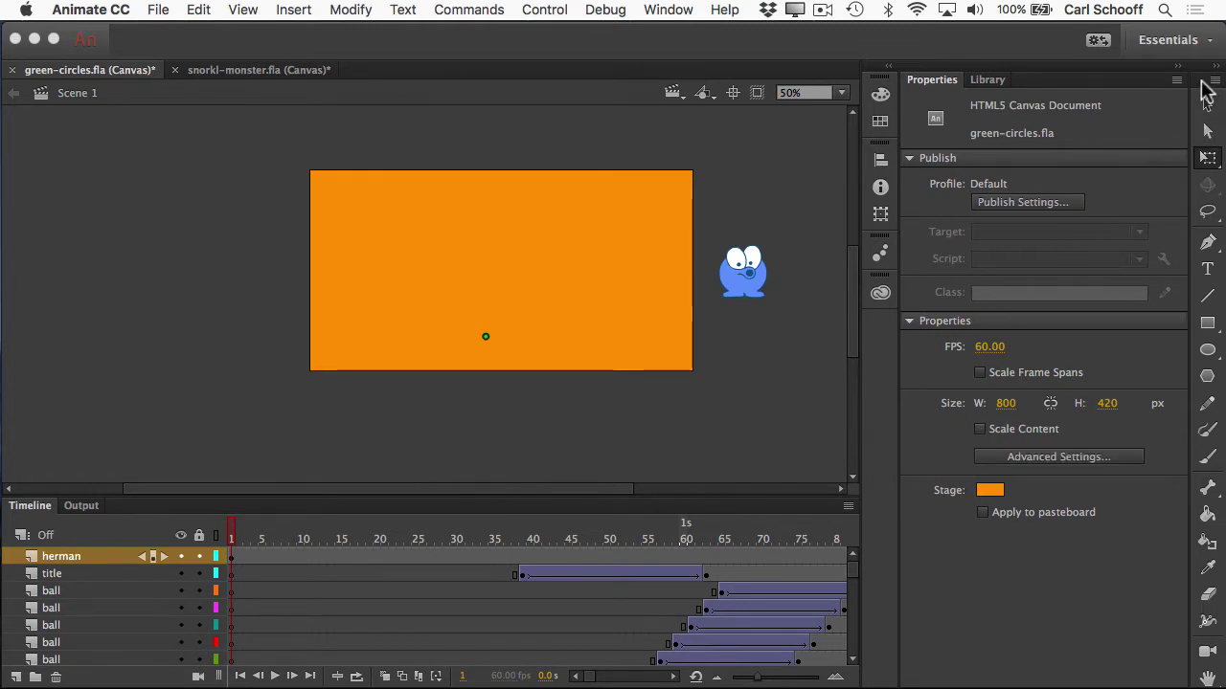
# Dock the Tools panel along the window edge opposite Properties and narrow it to two columns of tools.
pyautogui.moveTo(1209, 88); pyautogui.dragTo(21, 151)
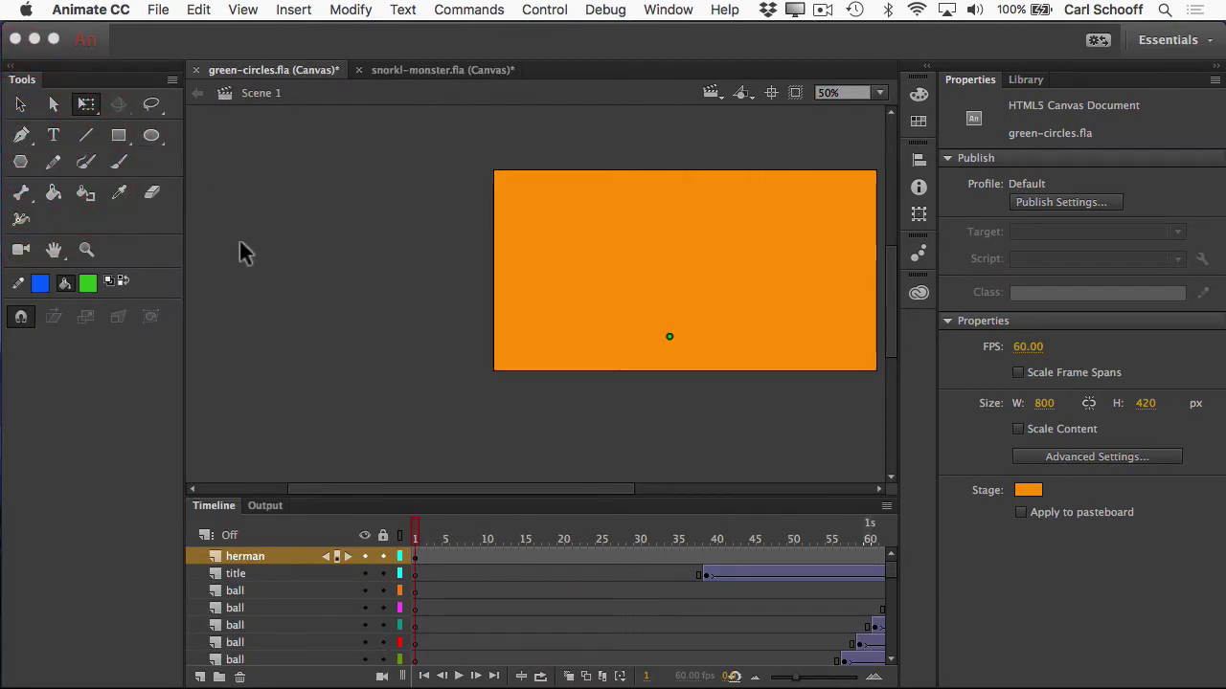
pyautogui.moveTo(99, 81); pyautogui.dragTo(251, 225)
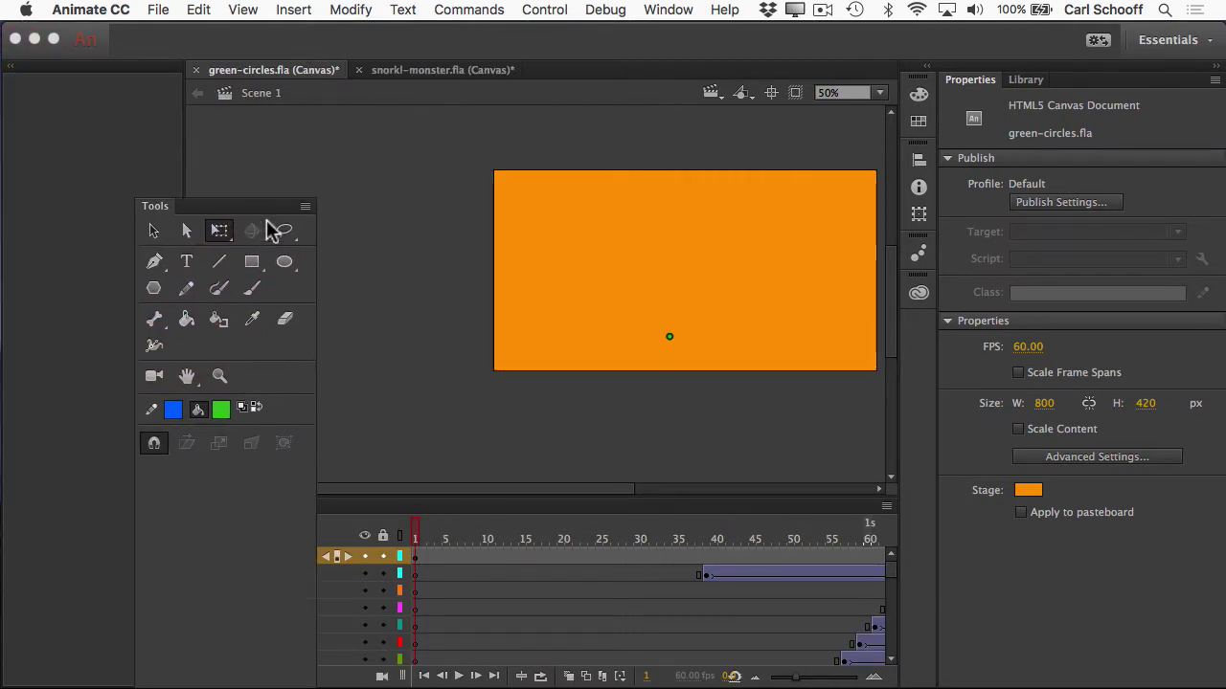
pyautogui.moveTo(364, 205); pyautogui.dragTo(12, 174)
pyautogui.moveTo(187, 287); pyautogui.dragTo(85, 277)
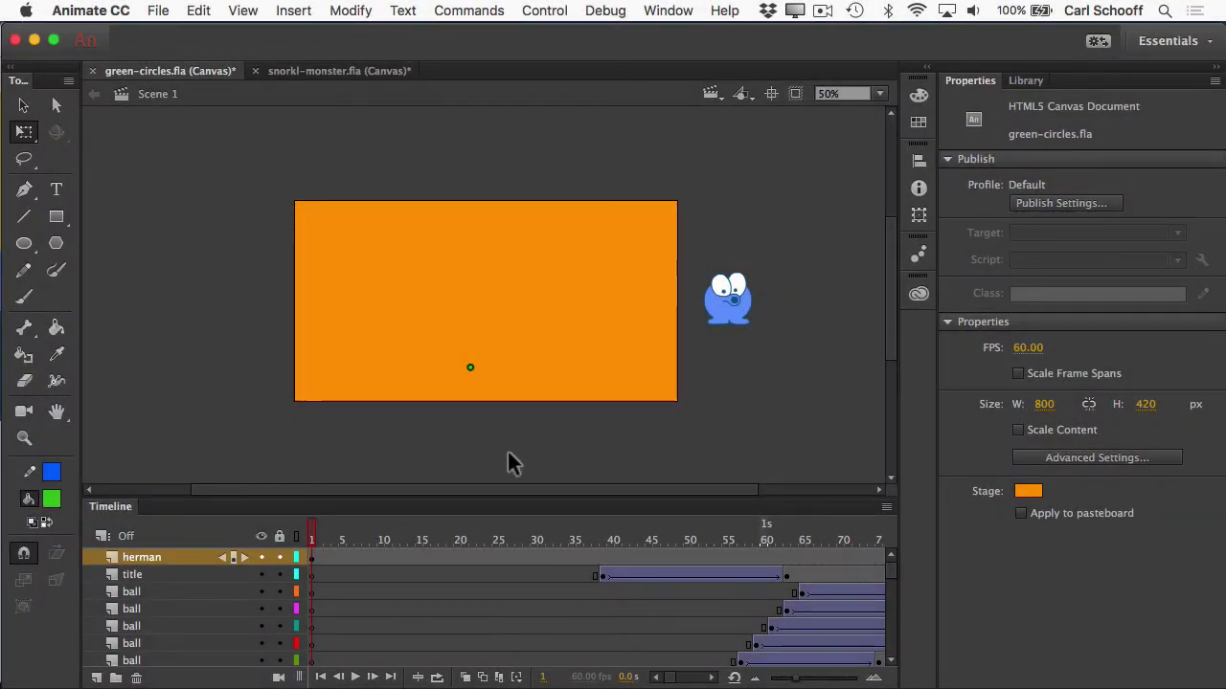
# Play the green circles animation on the timeline, test the movie in the browser, and return to Animate.
pyautogui.click(354, 677)
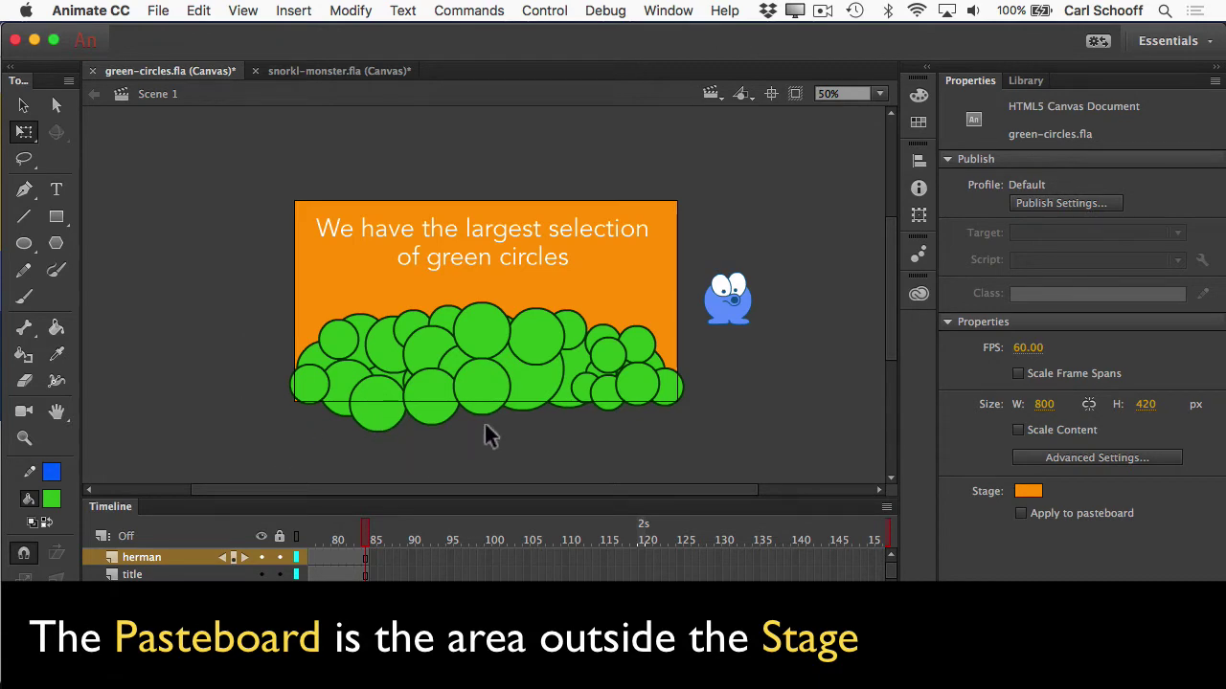
pyautogui.click(544, 10)
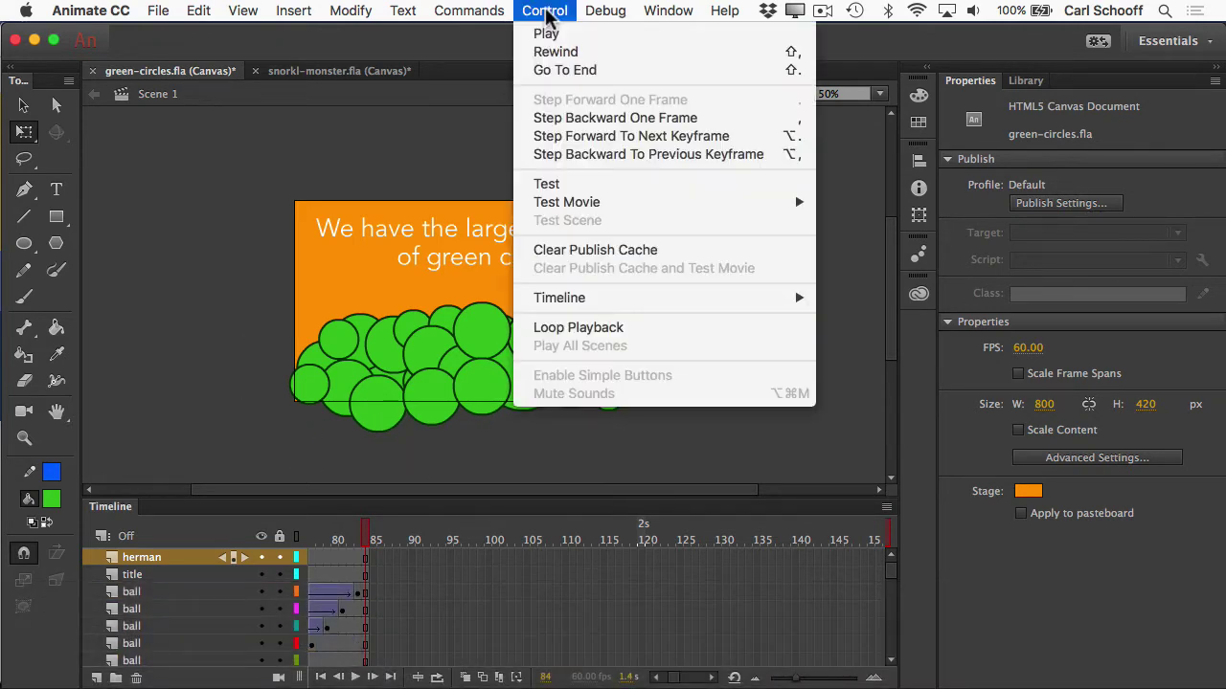
pyautogui.moveTo(572, 204)
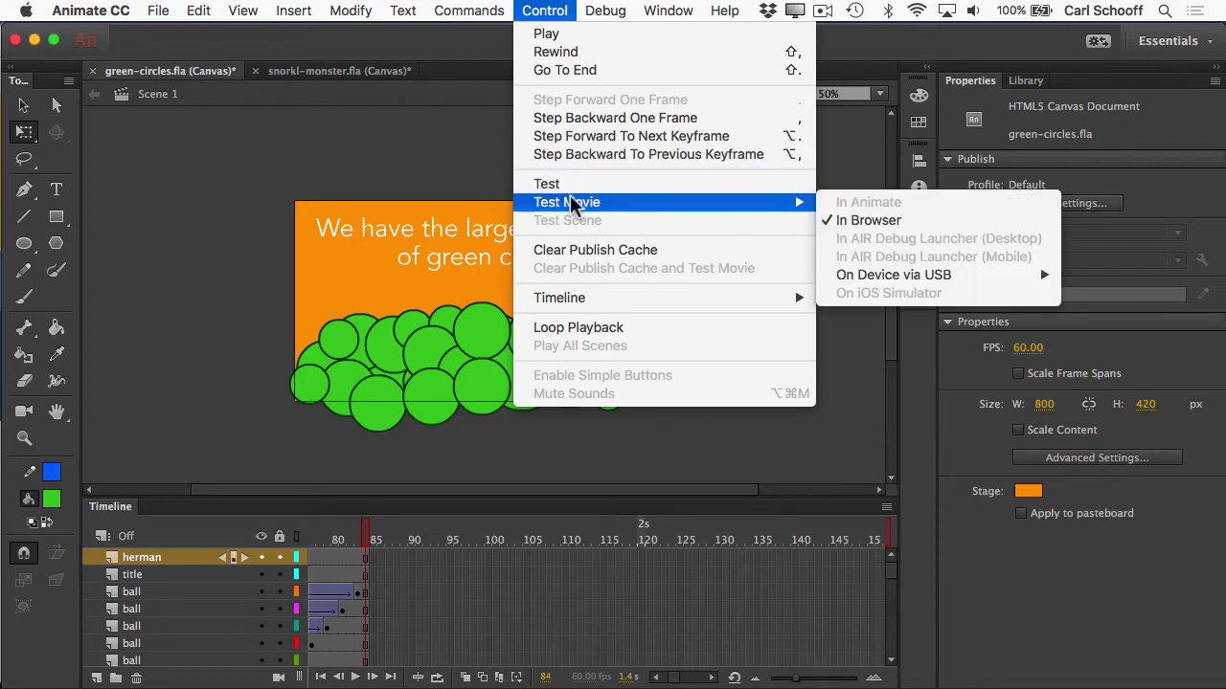
pyautogui.click(842, 221)
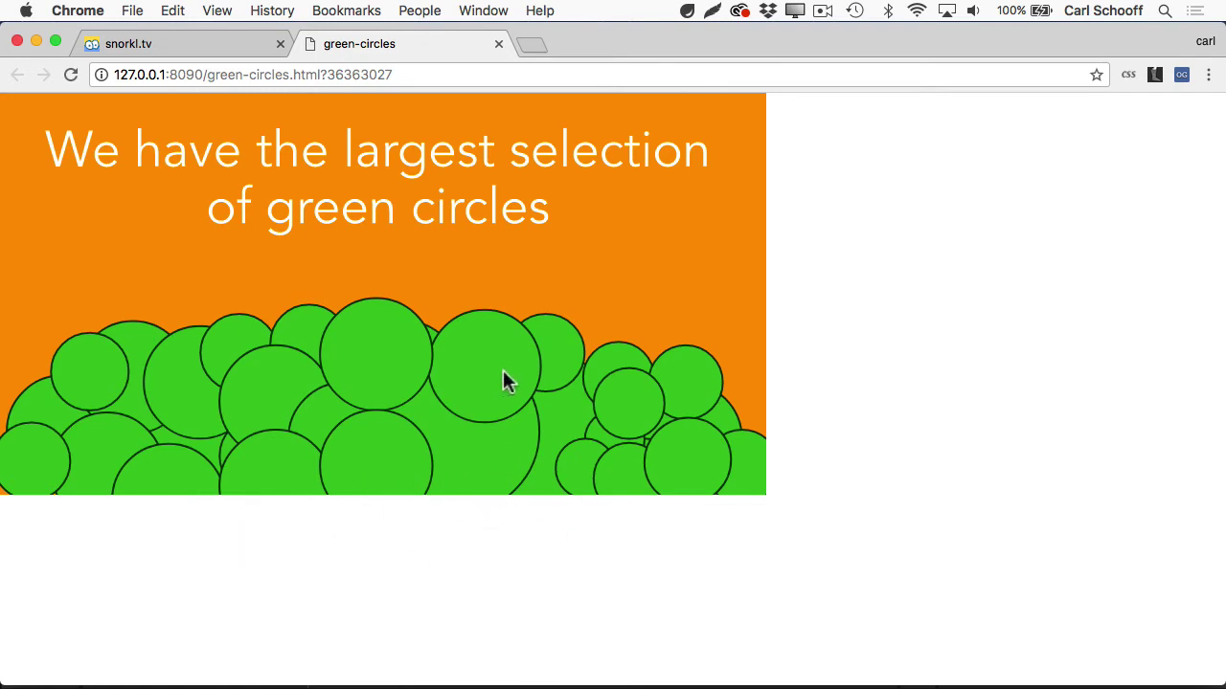
pyautogui.press('super+Tab')
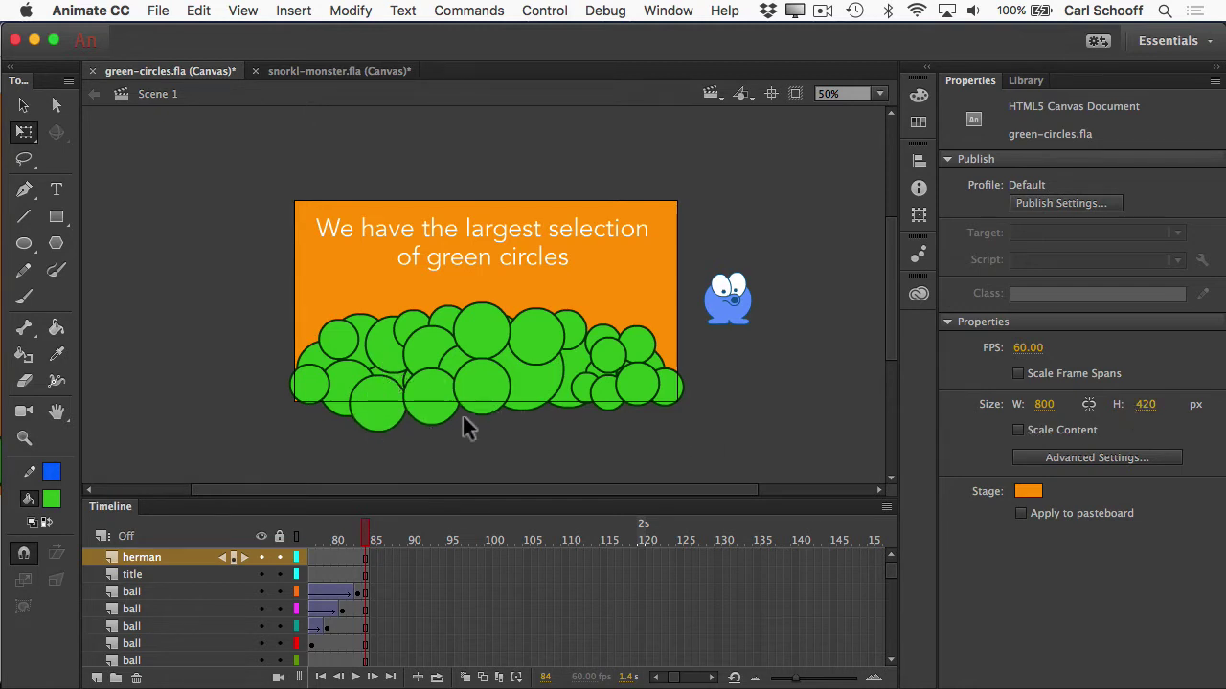
# Set the stage height to 500 px and reduce it to about 487 px.
pyautogui.click(1145, 404)
pyautogui.write('500')
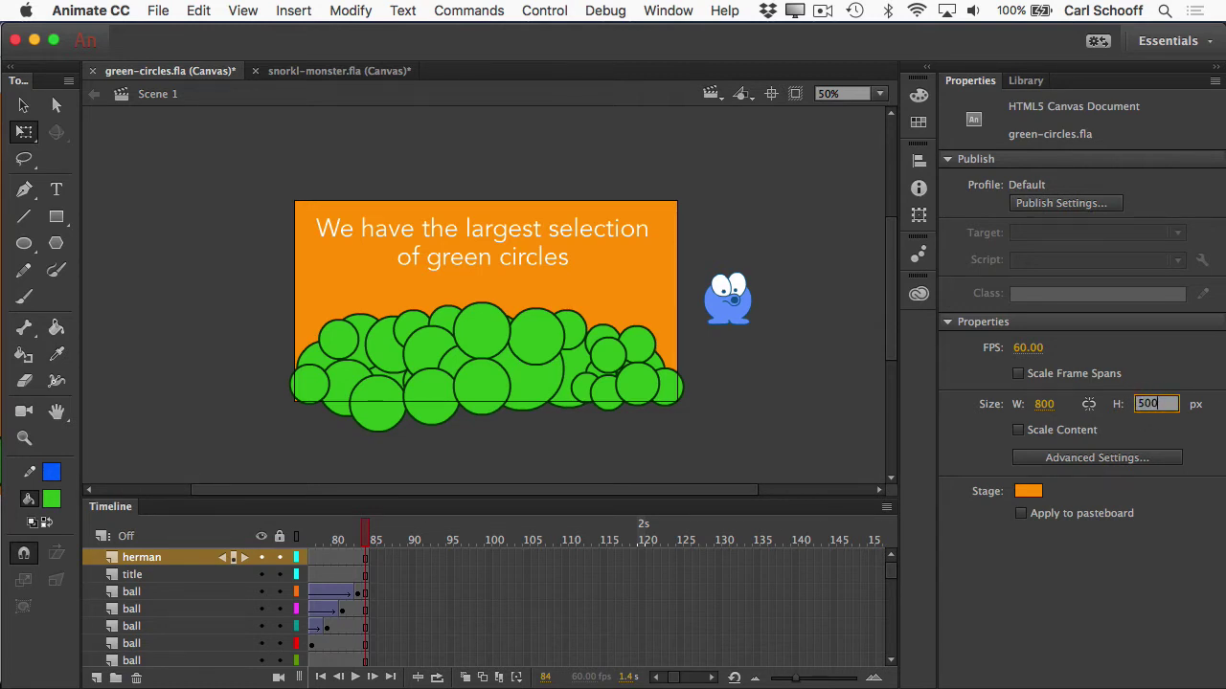
pyautogui.press('Return')
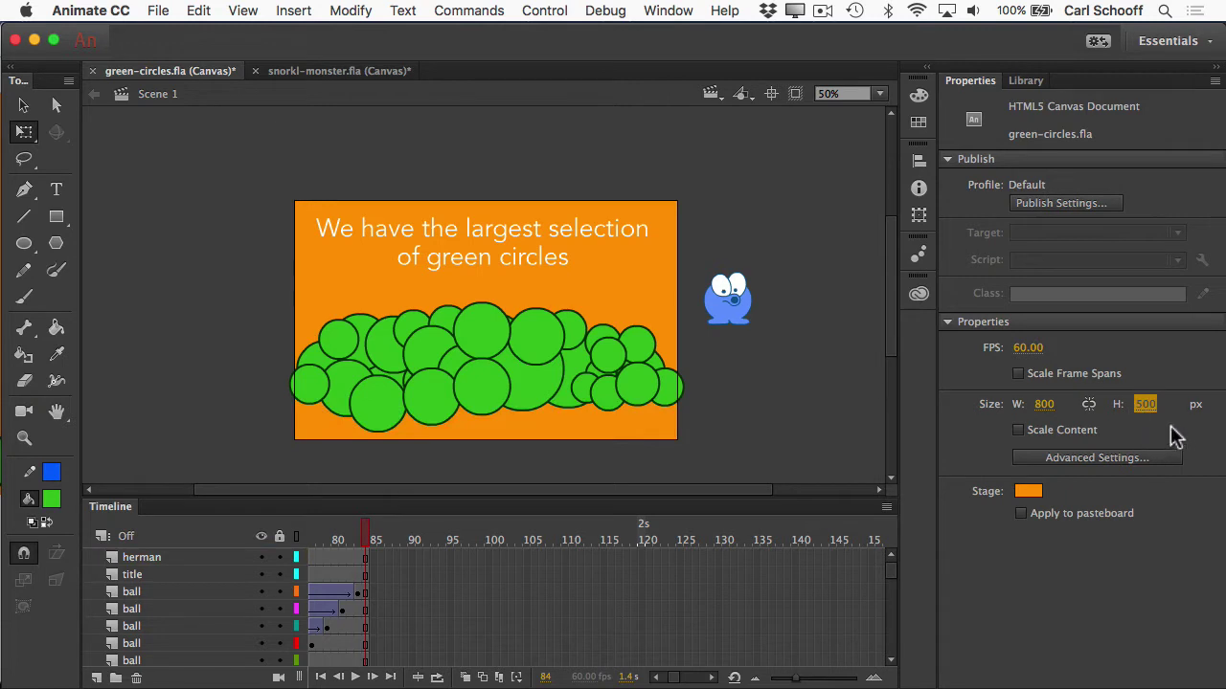
pyautogui.moveTo(1147, 406)
pyautogui.mouseDown()
pyautogui.moveTo(1125, 406)
pyautogui.moveTo(1154, 412)
pyautogui.mouseUp()
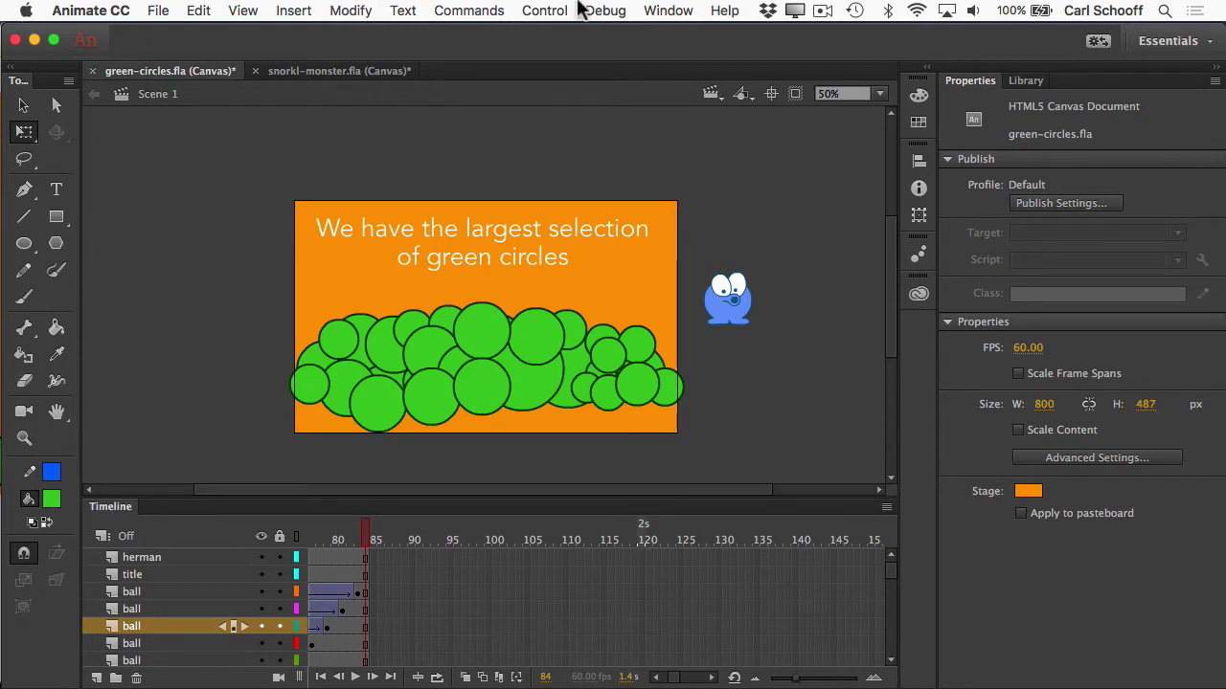
# Test the movie with the resized stage in the browser and return to Animate.
pyautogui.click(546, 11)
pyautogui.moveTo(597, 202)
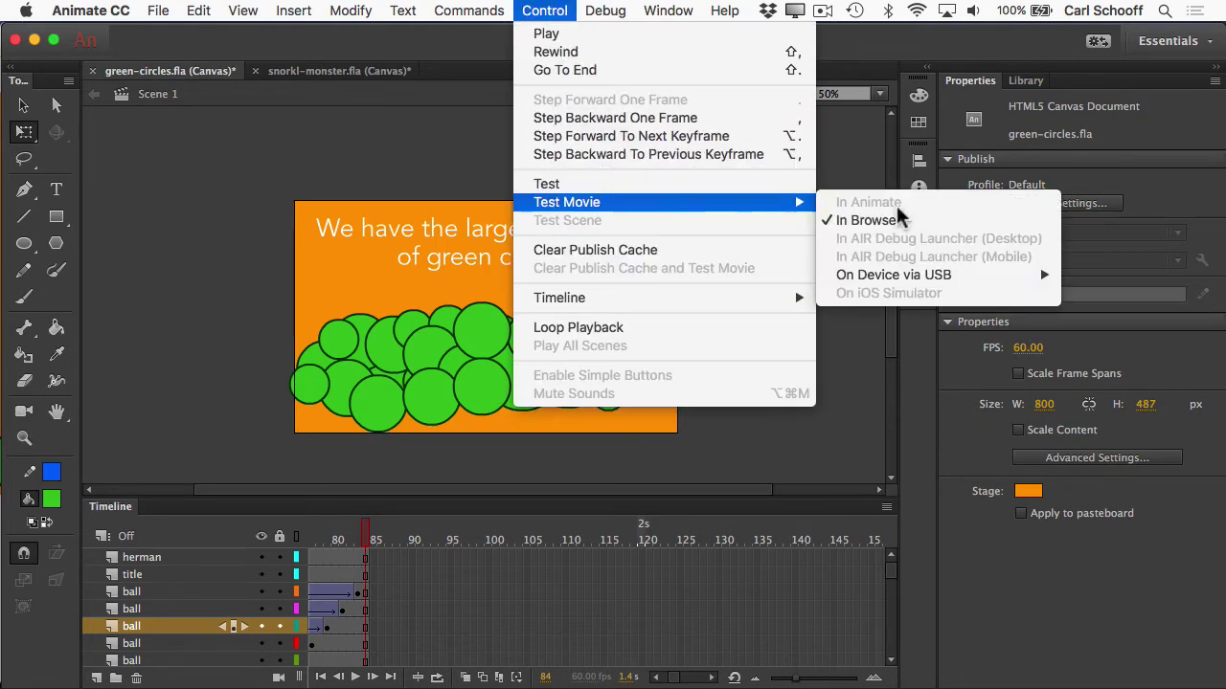
pyautogui.click(841, 221)
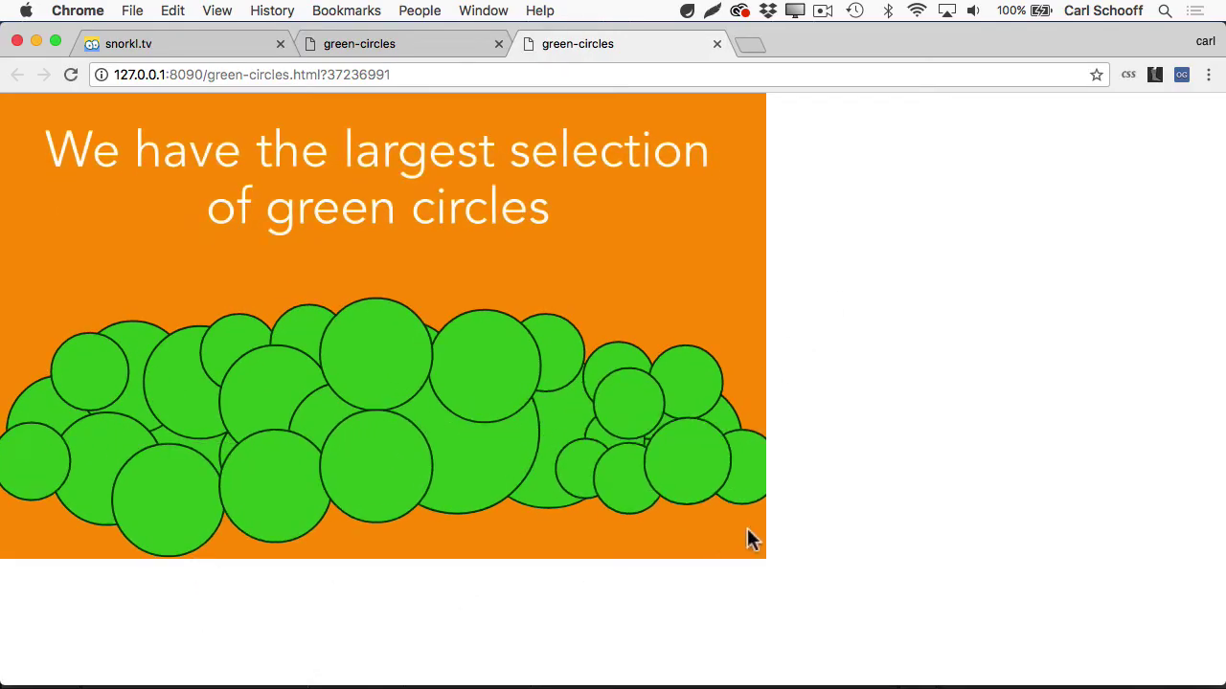
pyautogui.press('super+Tab')
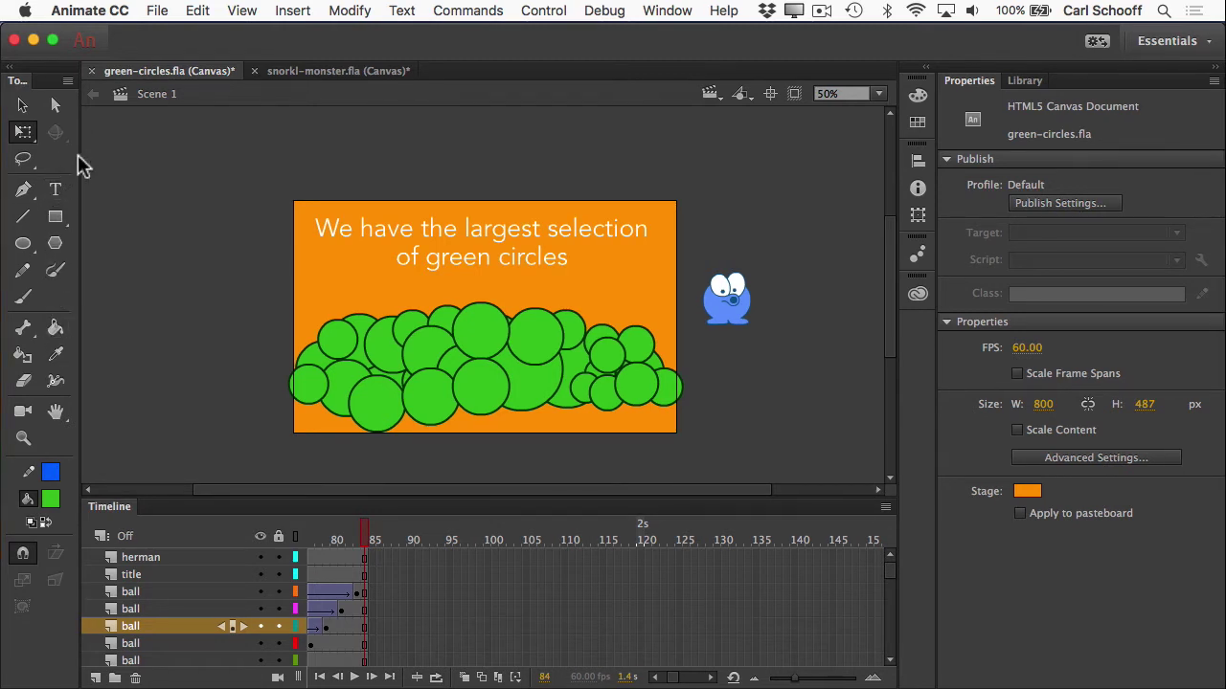
# Move the blue character on the pasteboard straight up to about Y 103 with the Selection tool.
pyautogui.click(24, 108)
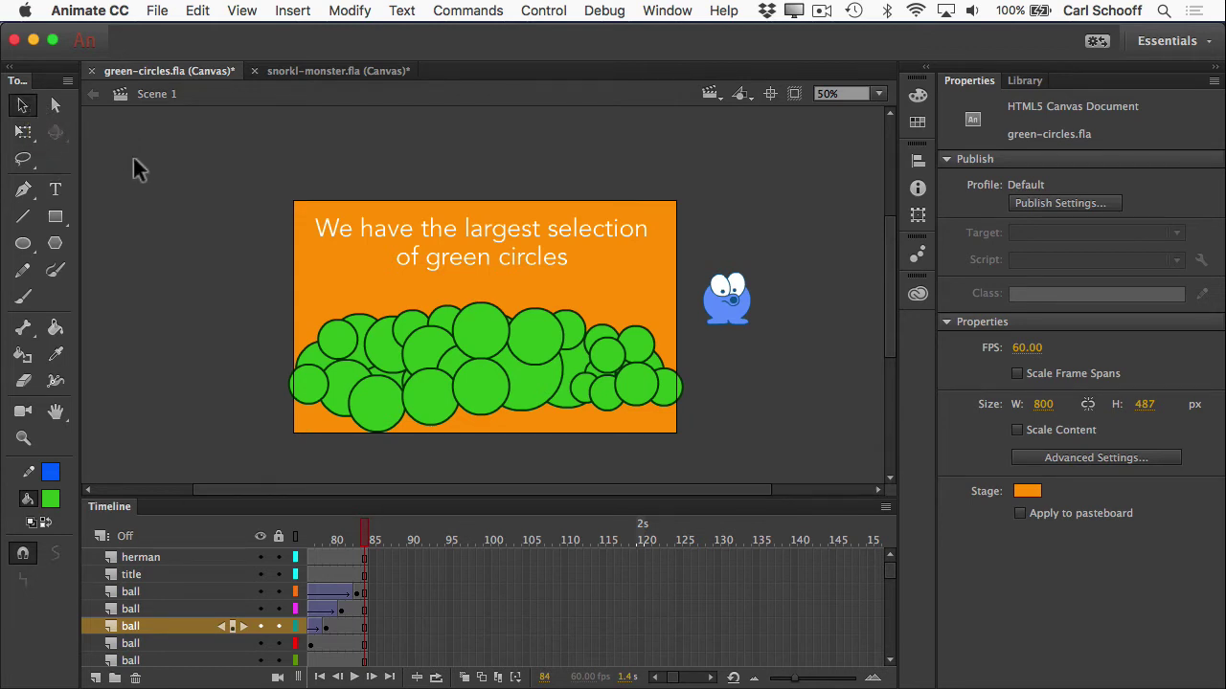
pyautogui.click(733, 322)
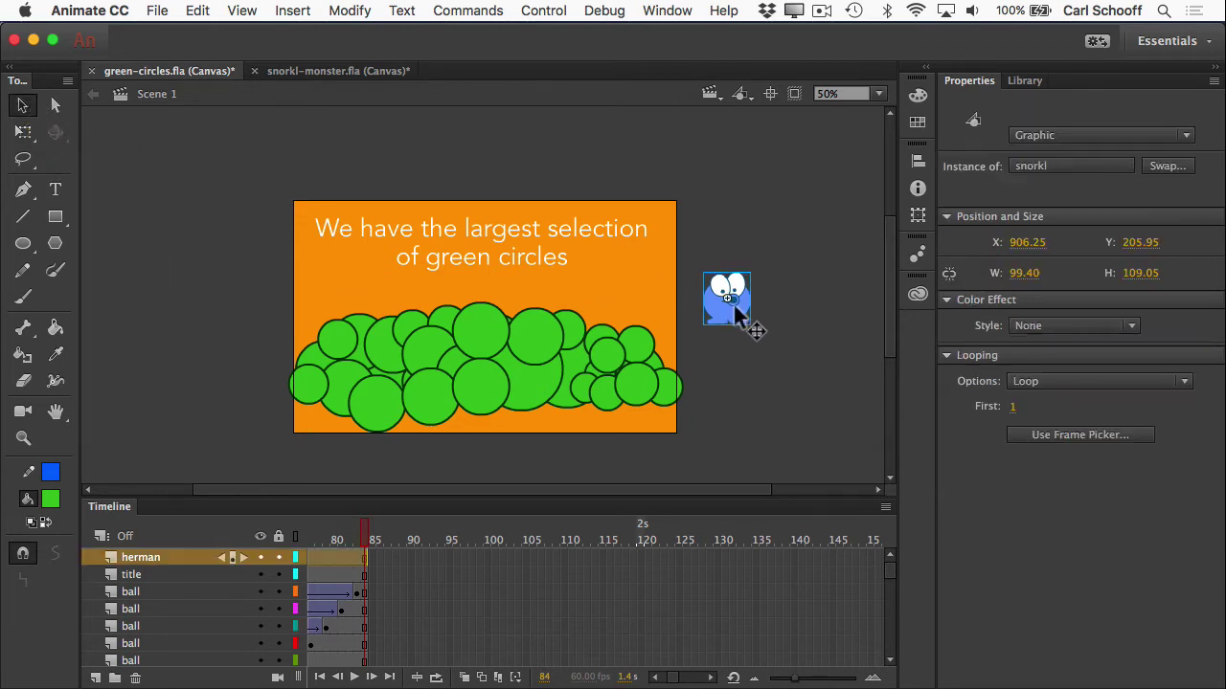
pyautogui.moveTo(739, 321); pyautogui.dragTo(739, 271)
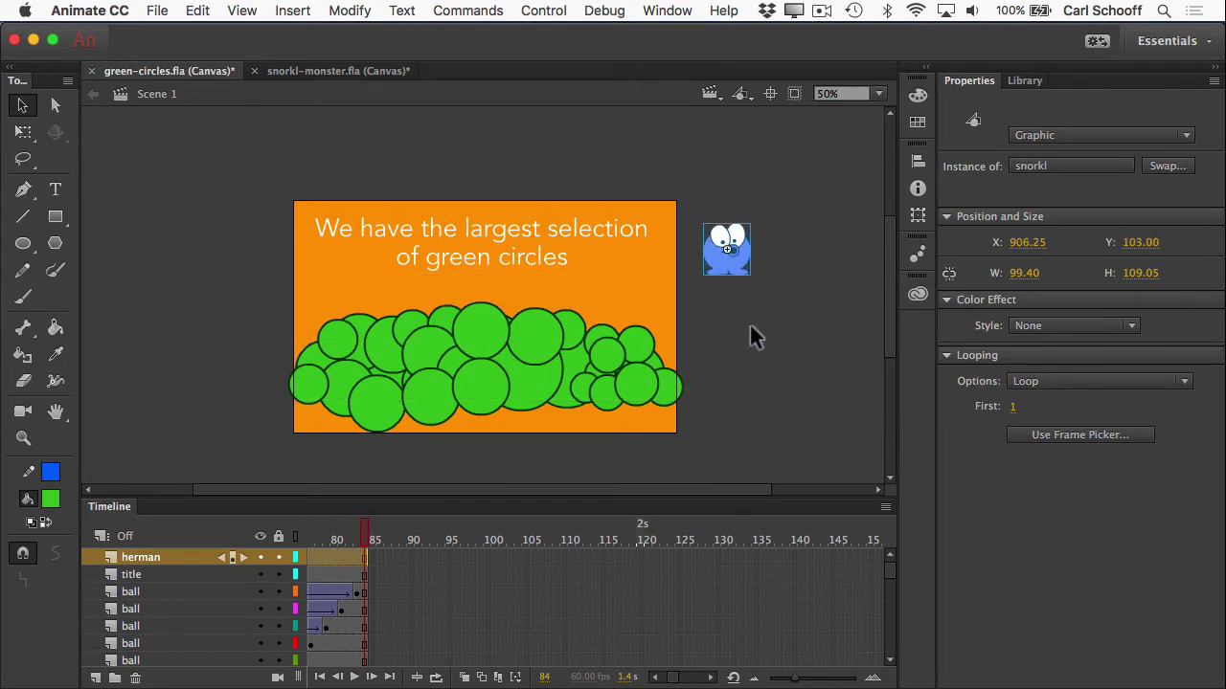
# Try enlarging the blue character to about 238 by 261 px and rotating it with Free Transform, undo both changes, and deselect it.
pyautogui.click(23, 133)
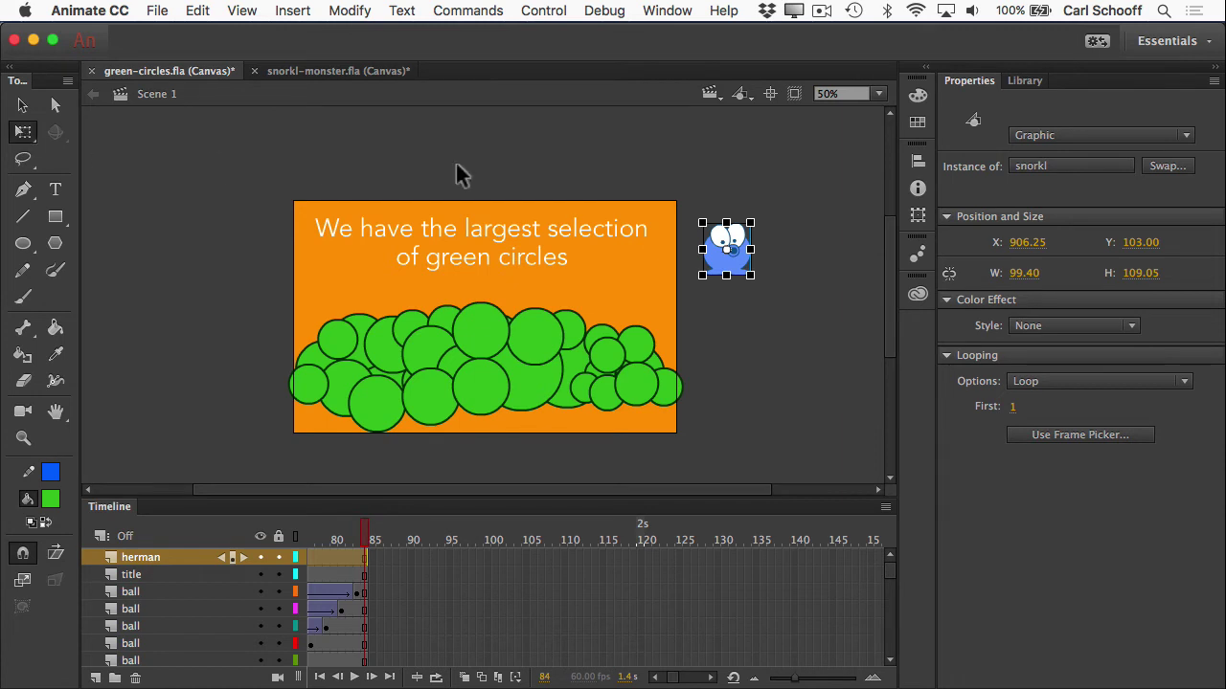
pyautogui.moveTo(754, 221); pyautogui.dragTo(820, 255)
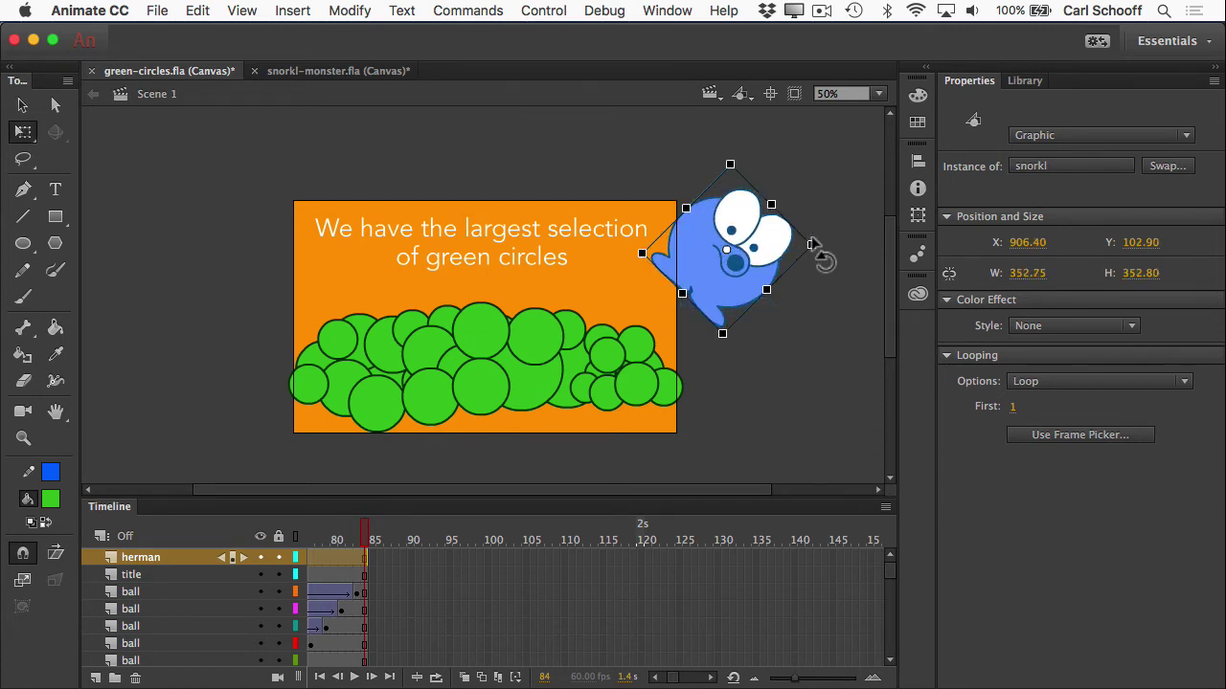
pyautogui.press('super+z')
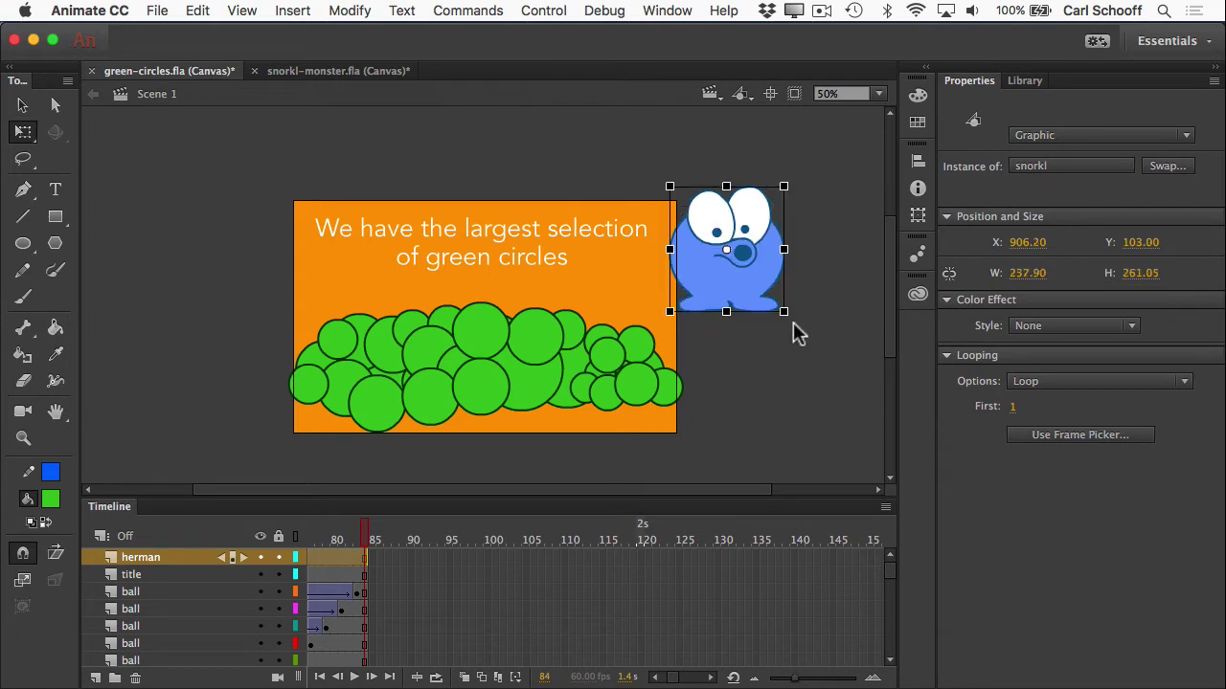
pyautogui.press('super+z')
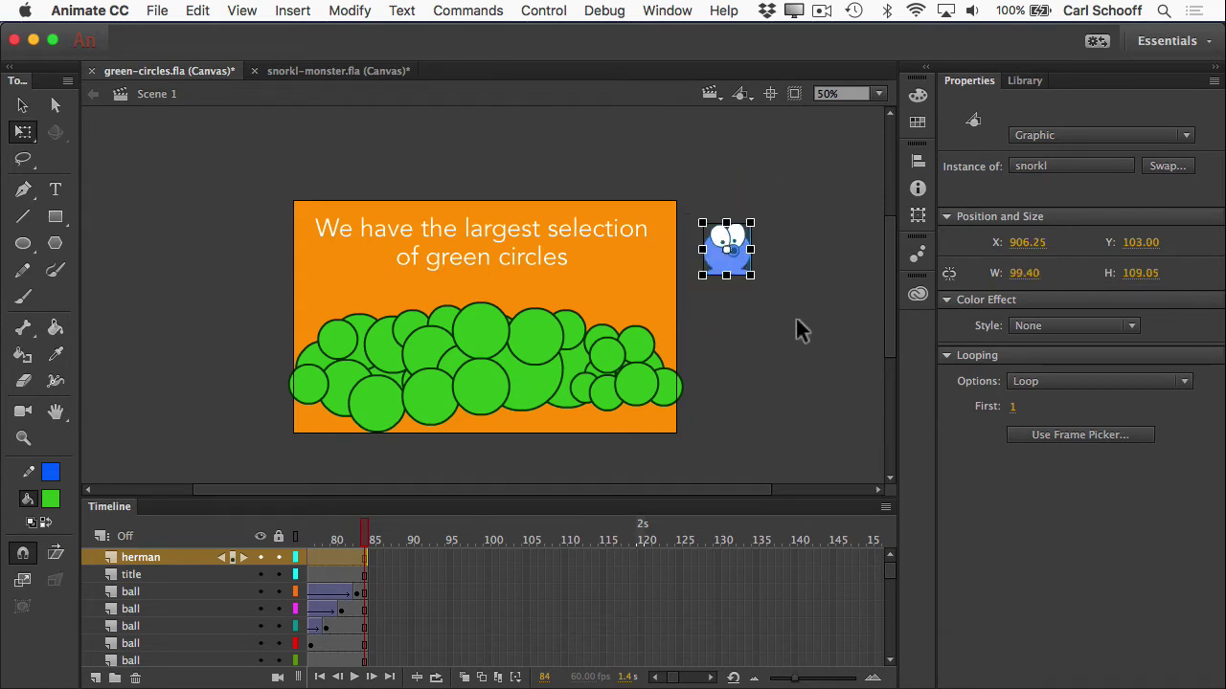
pyautogui.click(767, 320)
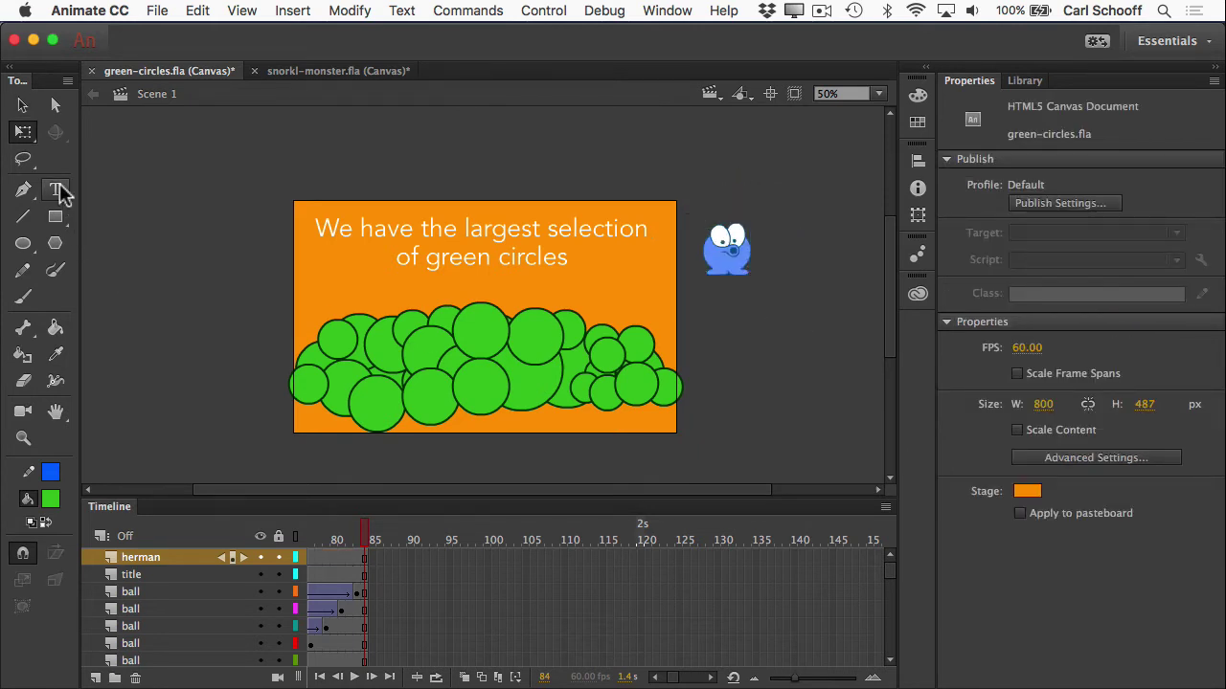
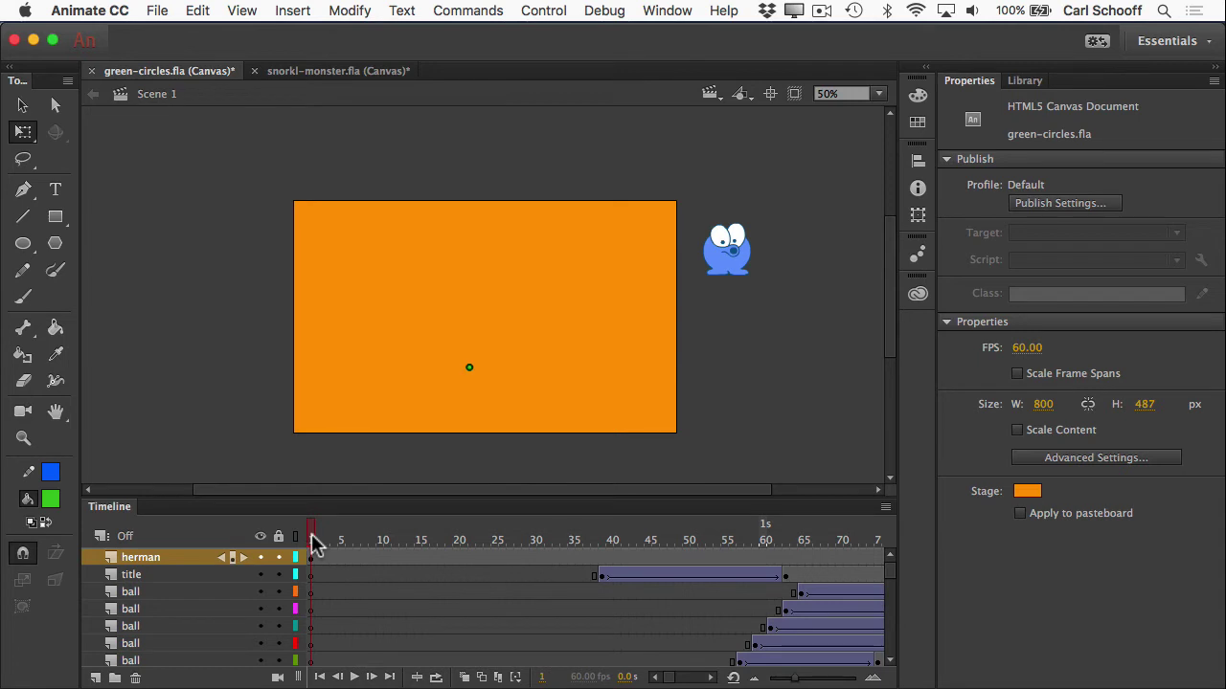
# Scrub the playhead from frame 1 to frame 63 to examine how the circles and title animate.
pyautogui.moveTo(316, 546); pyautogui.dragTo(383, 543)
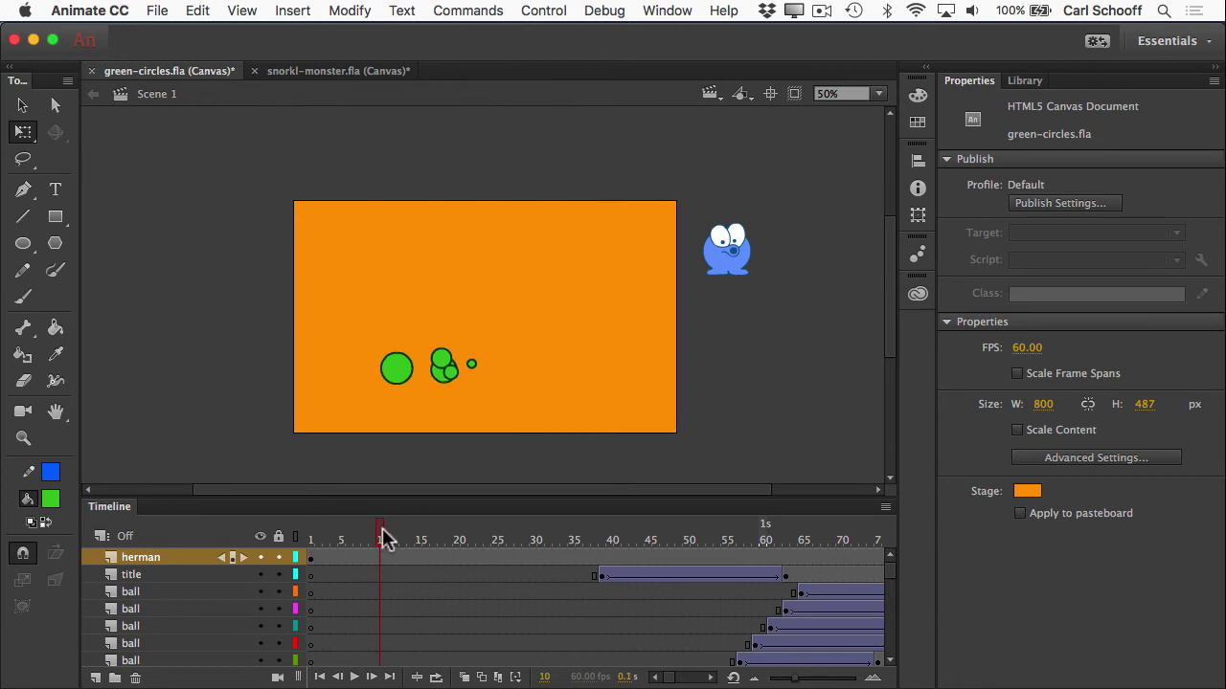
pyautogui.click(377, 556)
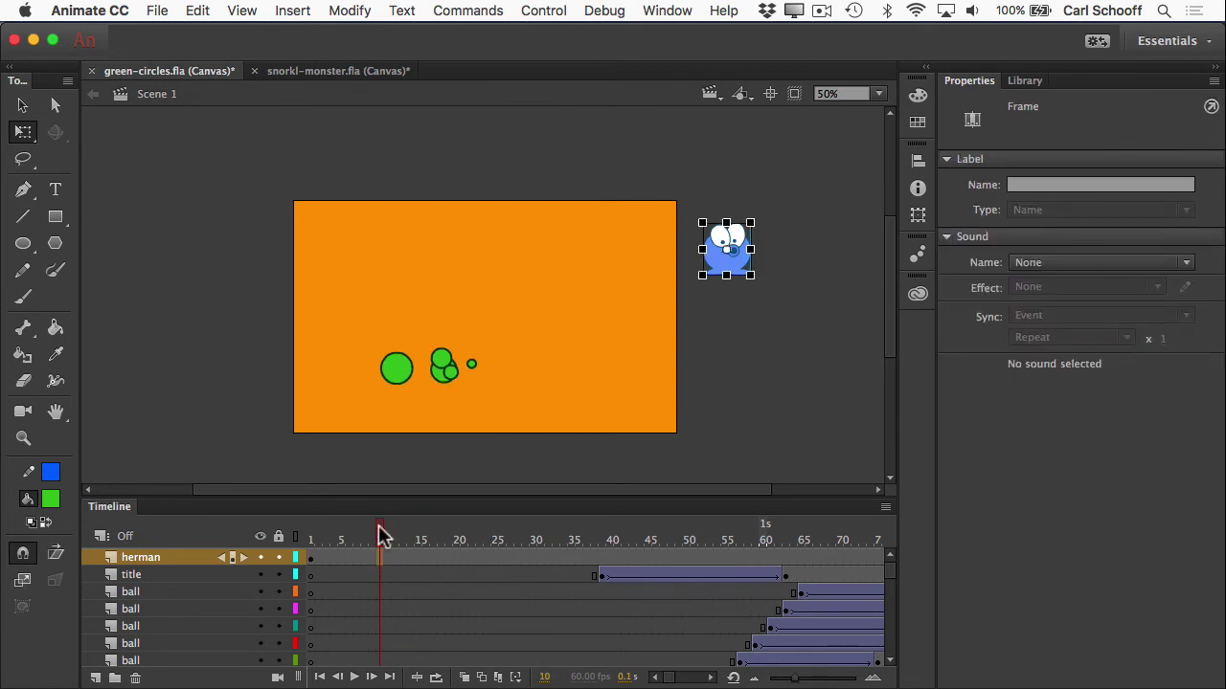
pyautogui.moveTo(379, 533); pyautogui.dragTo(598, 553)
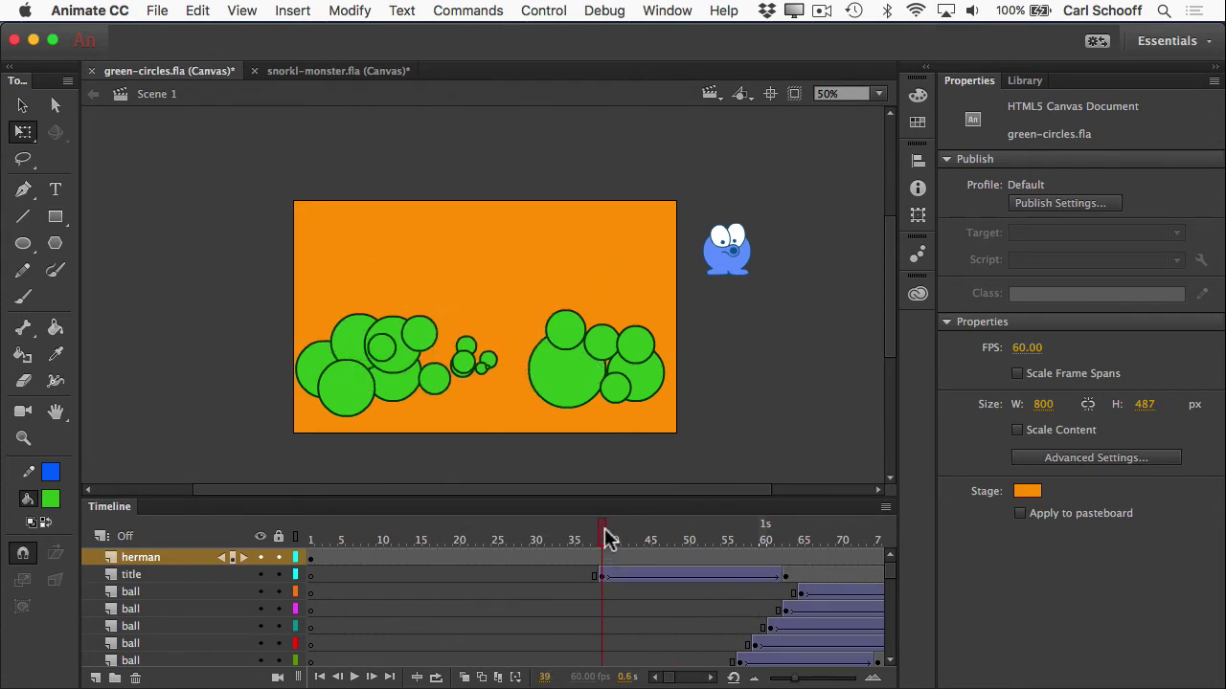
pyautogui.moveTo(604, 544); pyautogui.dragTo(673, 545)
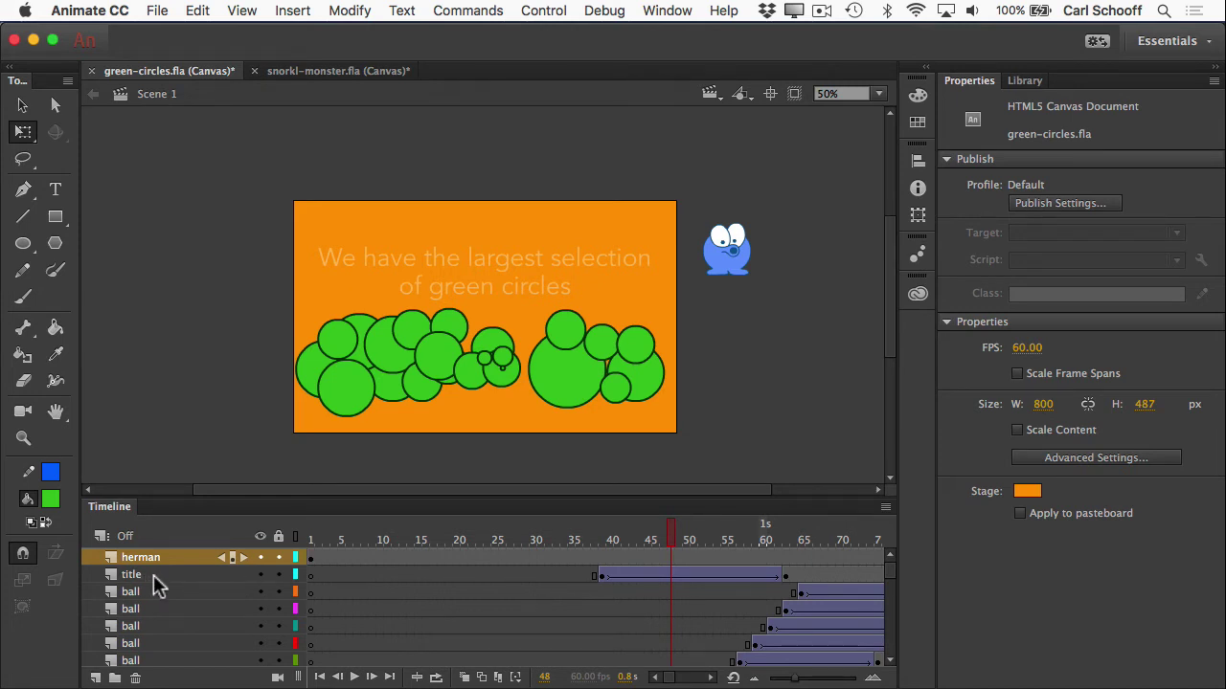
pyautogui.moveTo(666, 529); pyautogui.dragTo(784, 542)
# Examine the tweens on the ball layers and scrub the title tween back from frame 54 to frame 39.
pyautogui.scroll(-5, 323, 589)
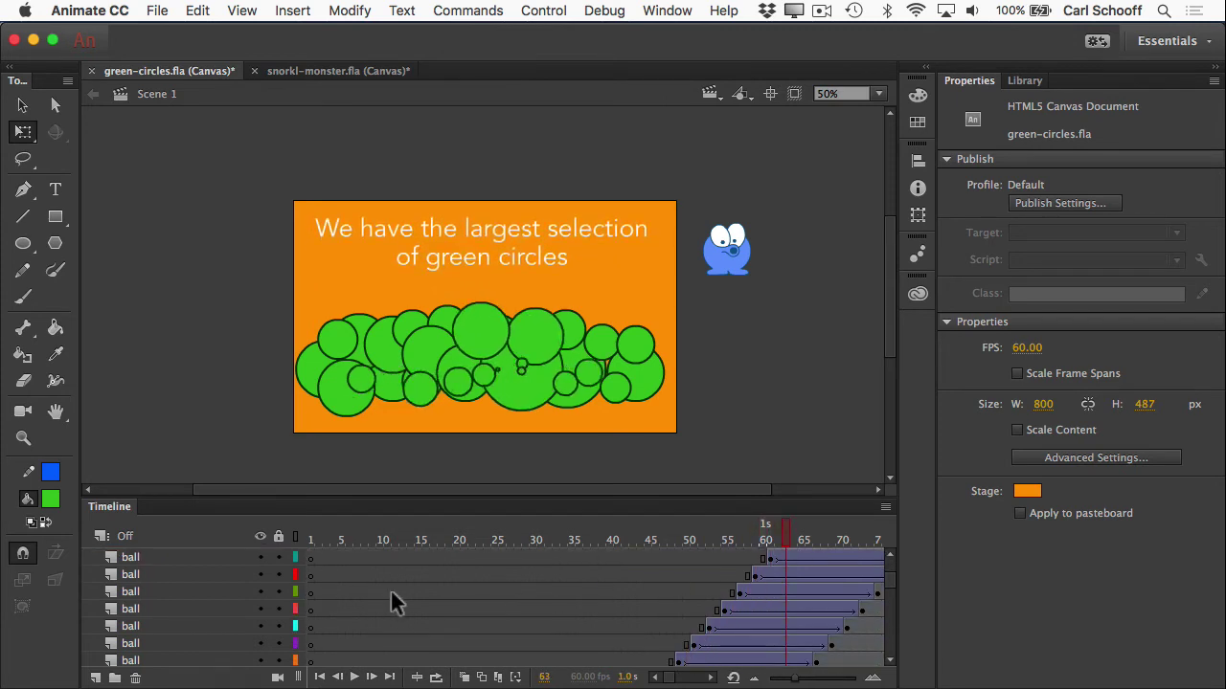
pyautogui.scroll(-5, 514, 601)
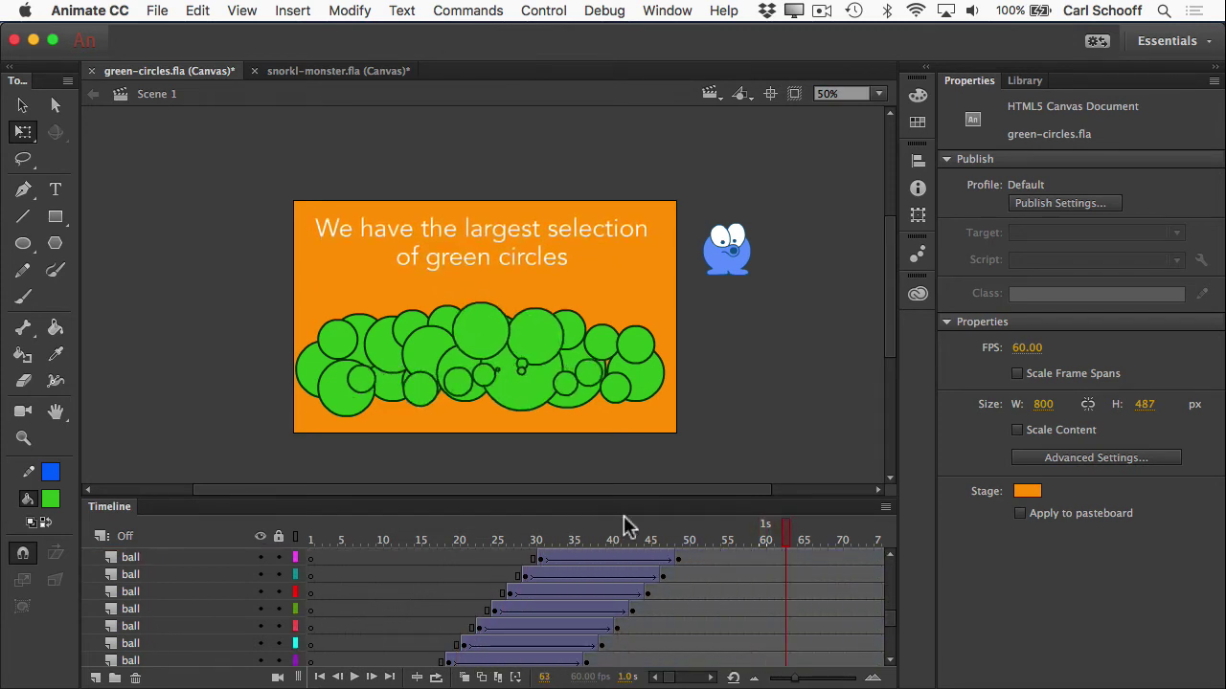
pyautogui.moveTo(684, 536); pyautogui.dragTo(721, 542)
pyautogui.scroll(5, 700, 570)
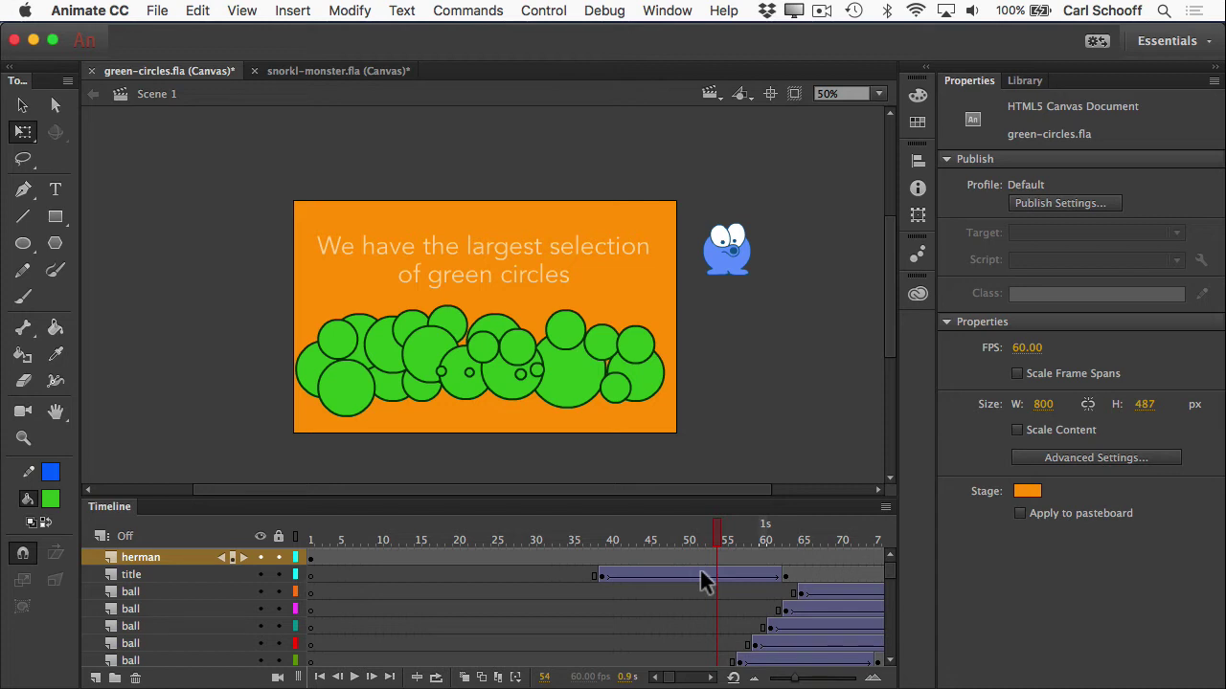
pyautogui.moveTo(723, 535); pyautogui.dragTo(603, 550)
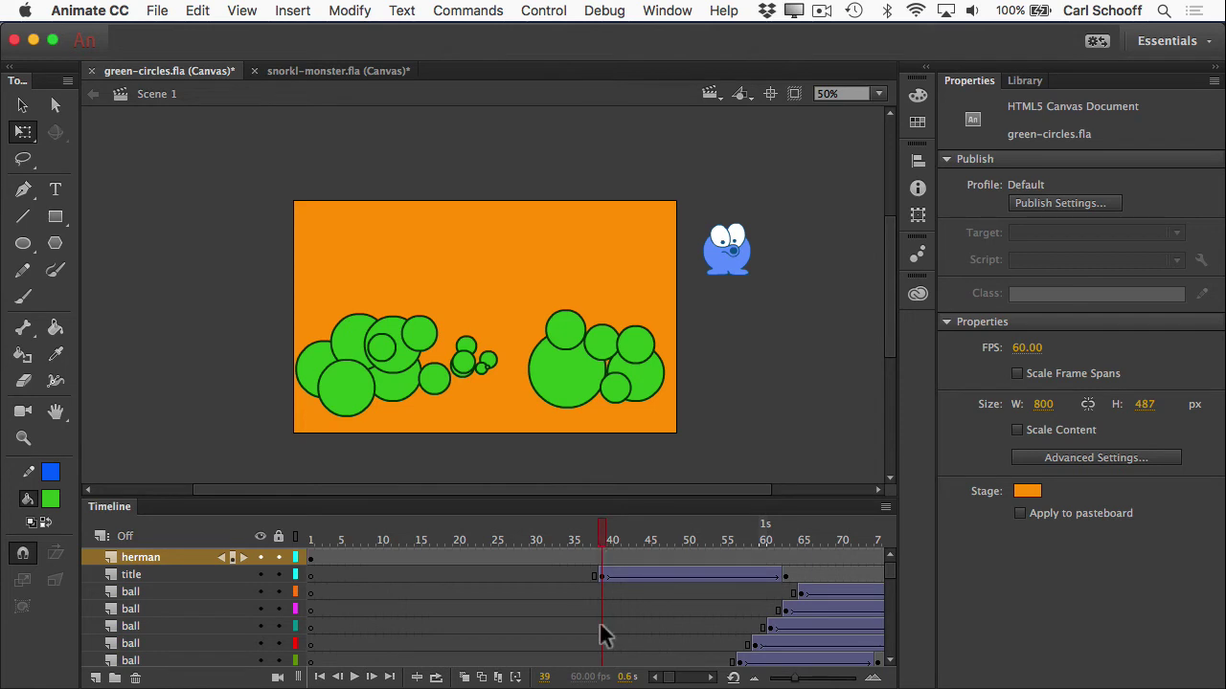
# Compare the title's position at its tween keyframes on frames 39 and 63, and deselect it.
pyautogui.click(787, 577)
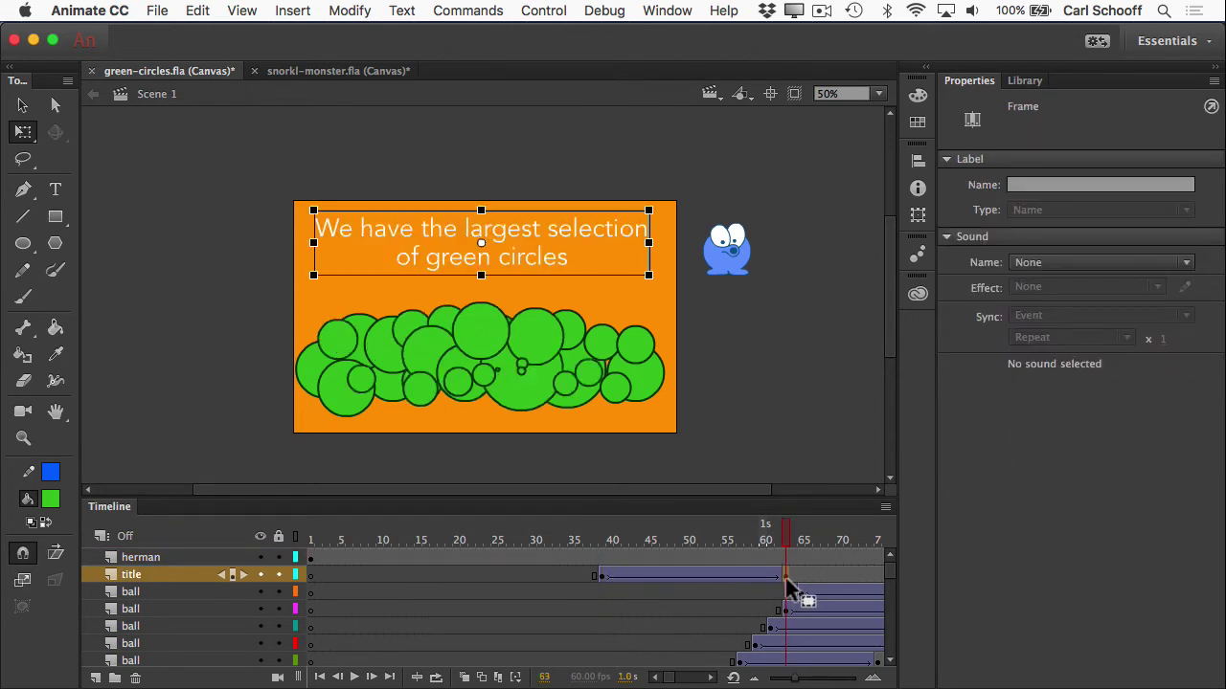
pyautogui.click(600, 576)
pyautogui.click(787, 576)
pyautogui.moveTo(785, 540)
pyautogui.mouseDown()
pyautogui.moveTo(586, 552)
pyautogui.moveTo(787, 548)
pyautogui.mouseUp()
pyautogui.click(510, 180)
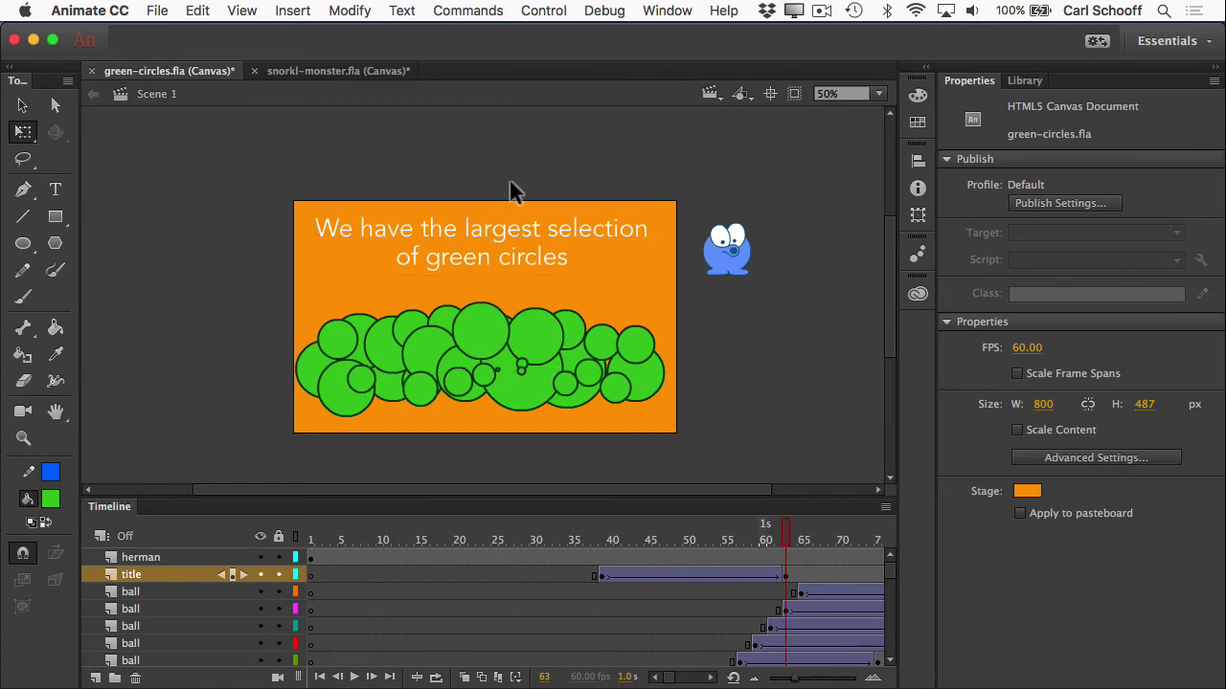
# Move the invisible title at its frame 39 keyframe straight up onto the pasteboard above the stage, and deselect it.
pyautogui.click(601, 574)
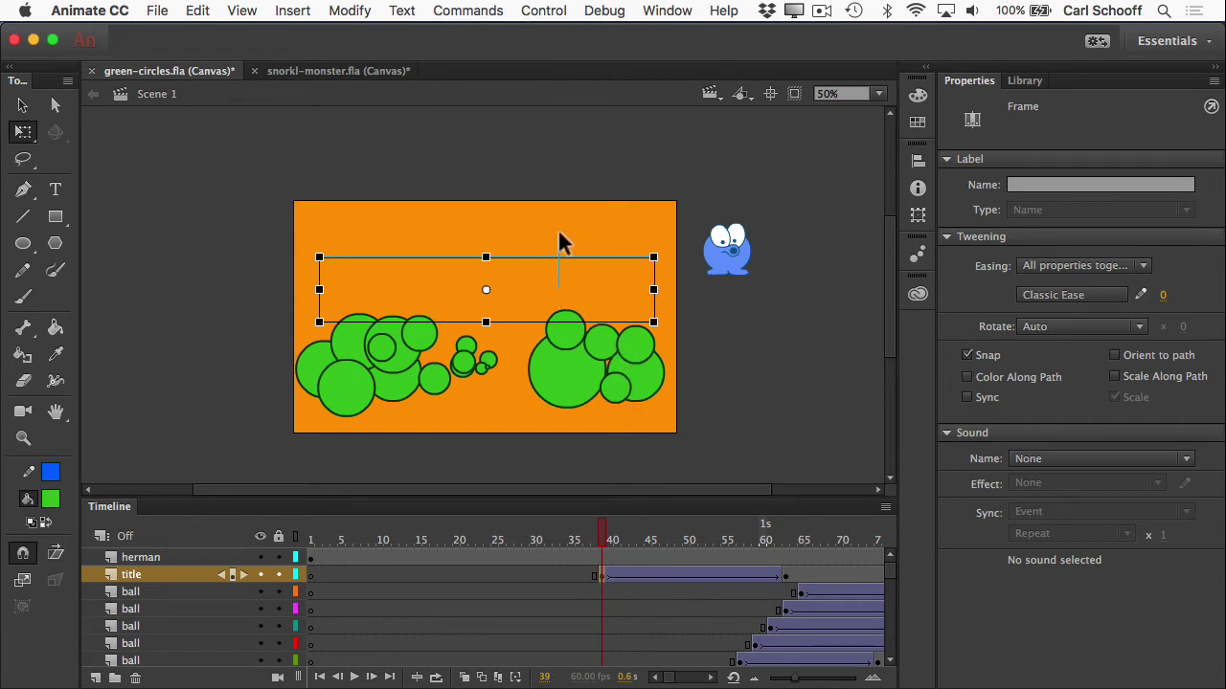
pyautogui.click(517, 285)
pyautogui.click(518, 290)
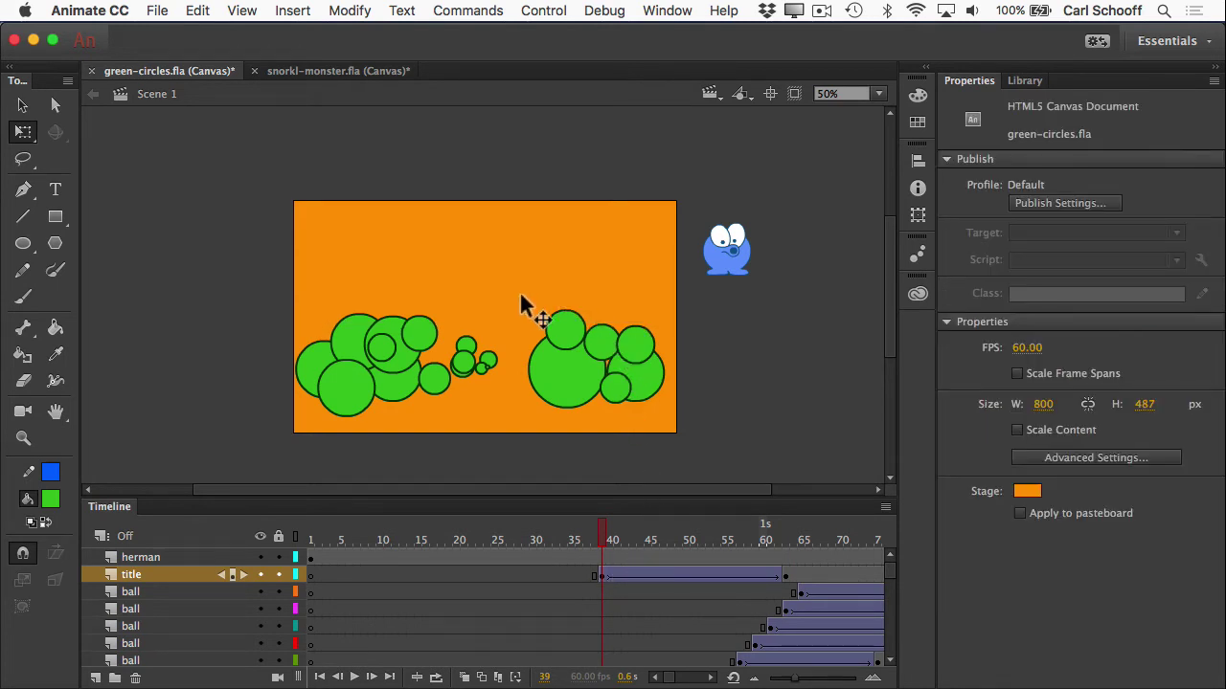
pyautogui.click(520, 296)
pyautogui.moveTo(522, 298); pyautogui.dragTo(529, 165)
pyautogui.click(728, 452)
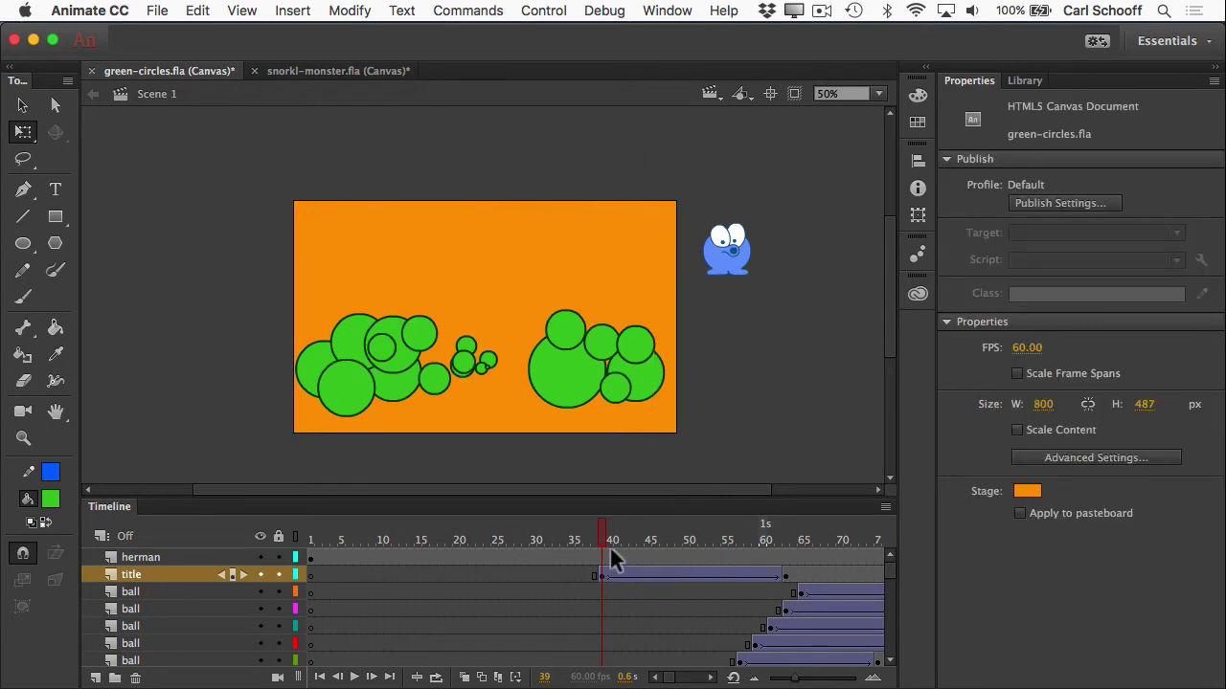
# Play the animation to its last frame and scrub the playhead to frame 67 to review the title's new entrance.
pyautogui.press('Return')
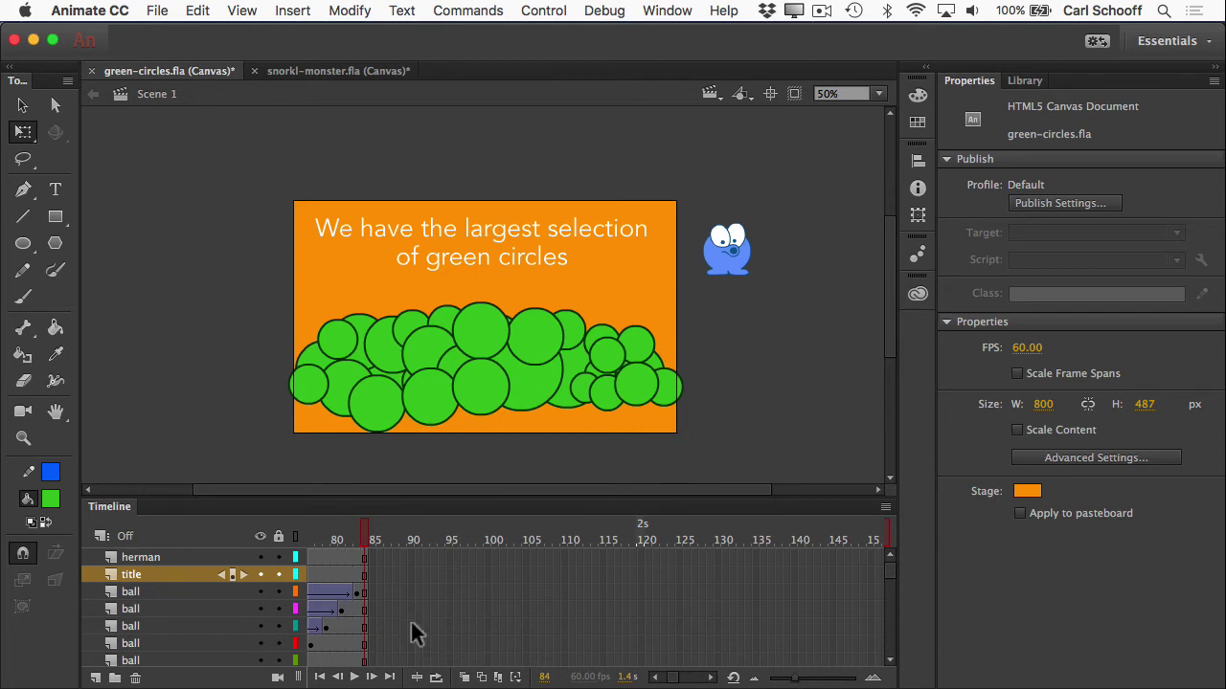
pyautogui.hscroll(-10, 670, 675)
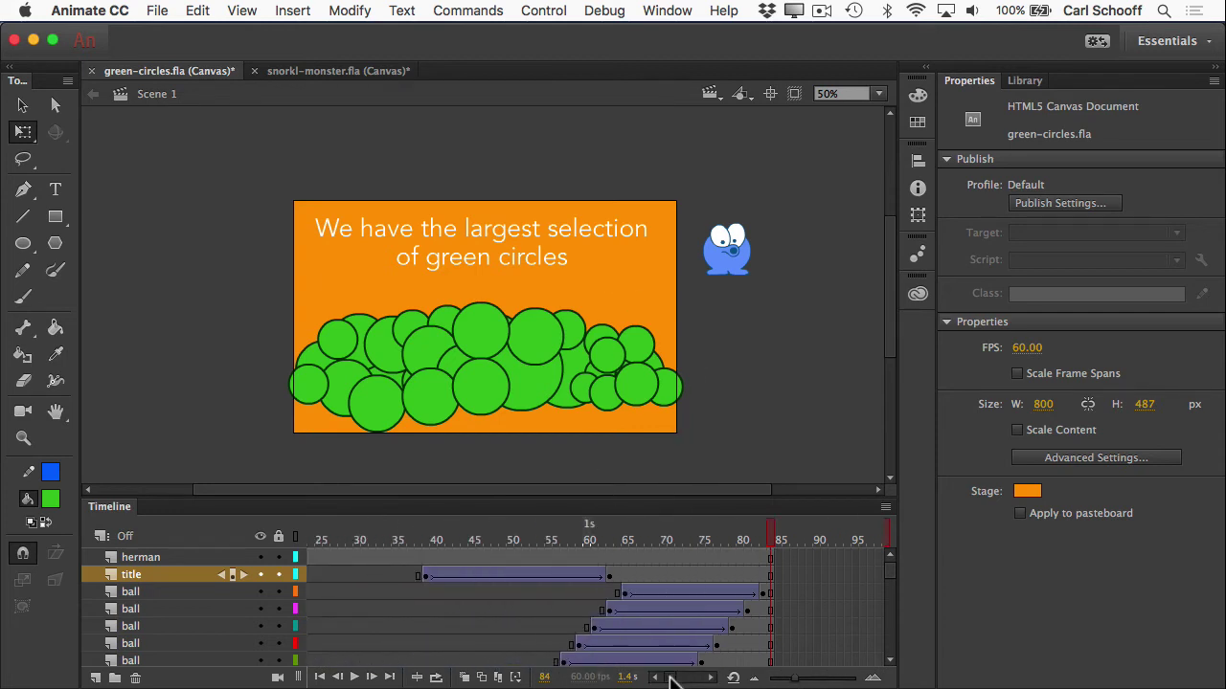
pyautogui.moveTo(725, 539); pyautogui.dragTo(813, 541)
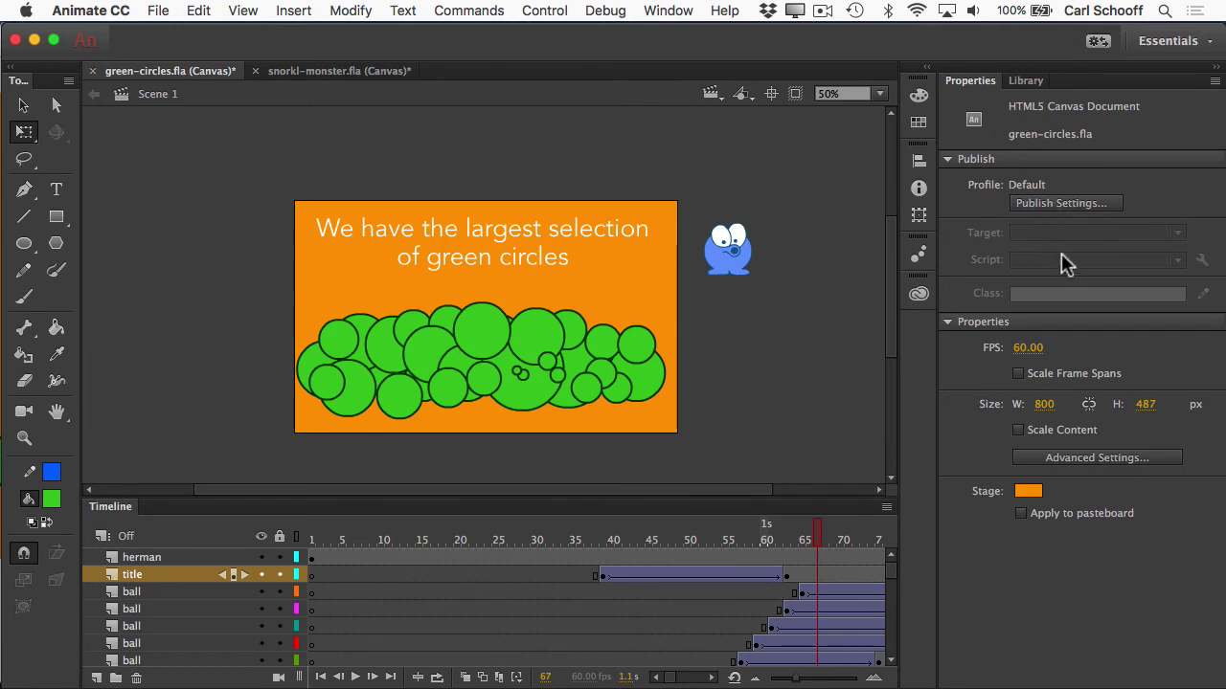
# Compare the properties offered for the blue character, the document and the title layer's frame 39 keyframe.
pyautogui.click(732, 261)
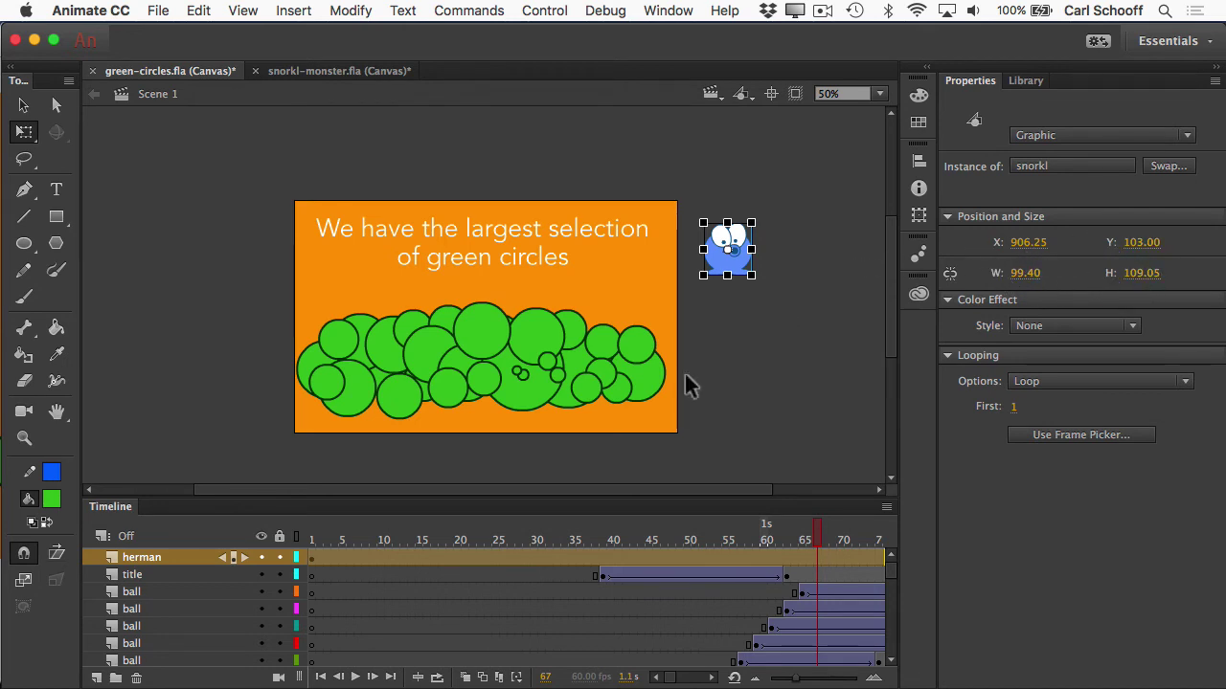
pyautogui.click(601, 574)
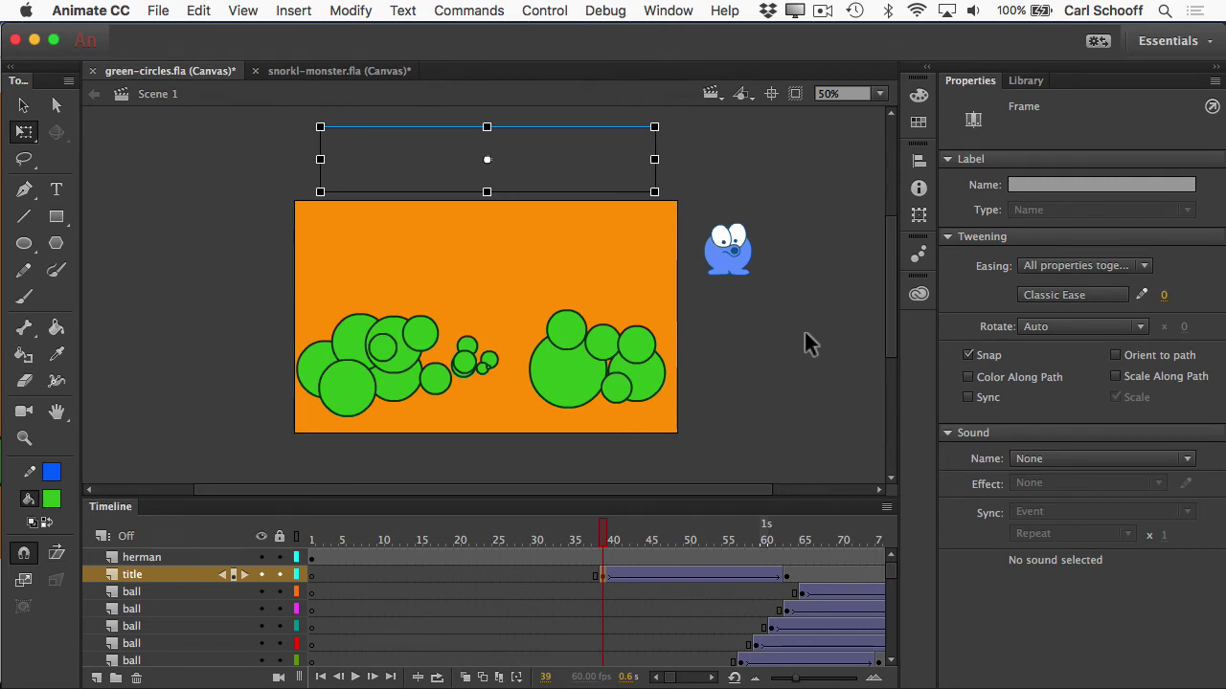
pyautogui.click(769, 334)
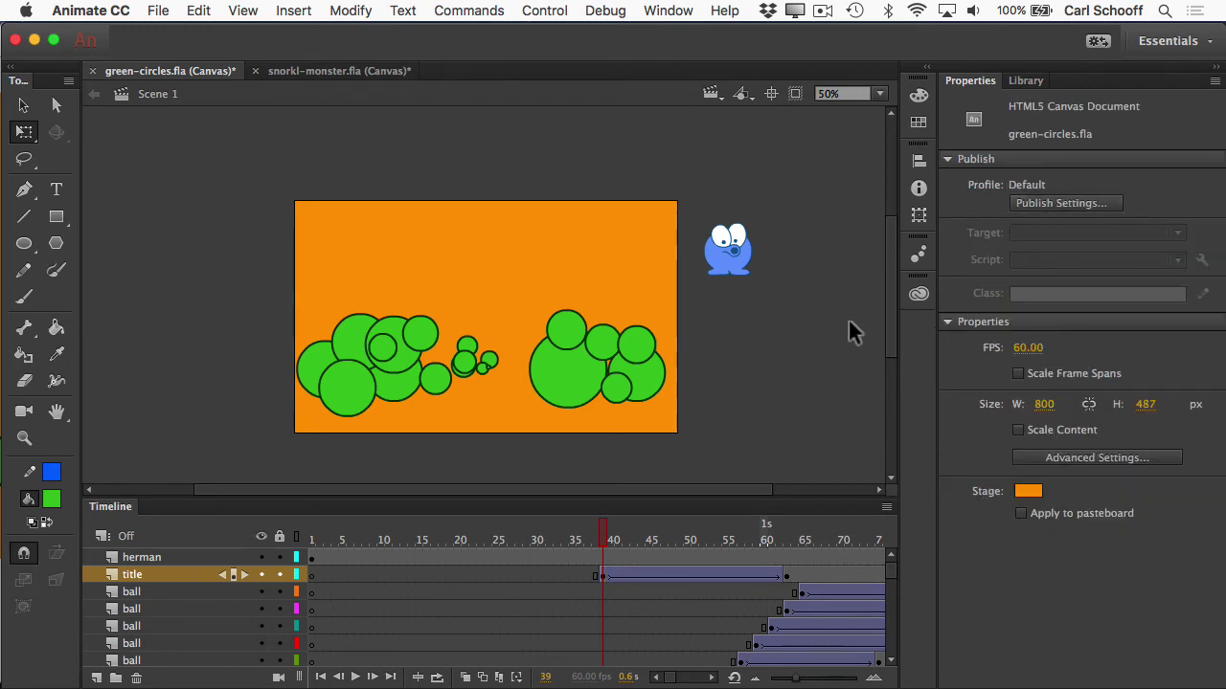
pyautogui.click(737, 264)
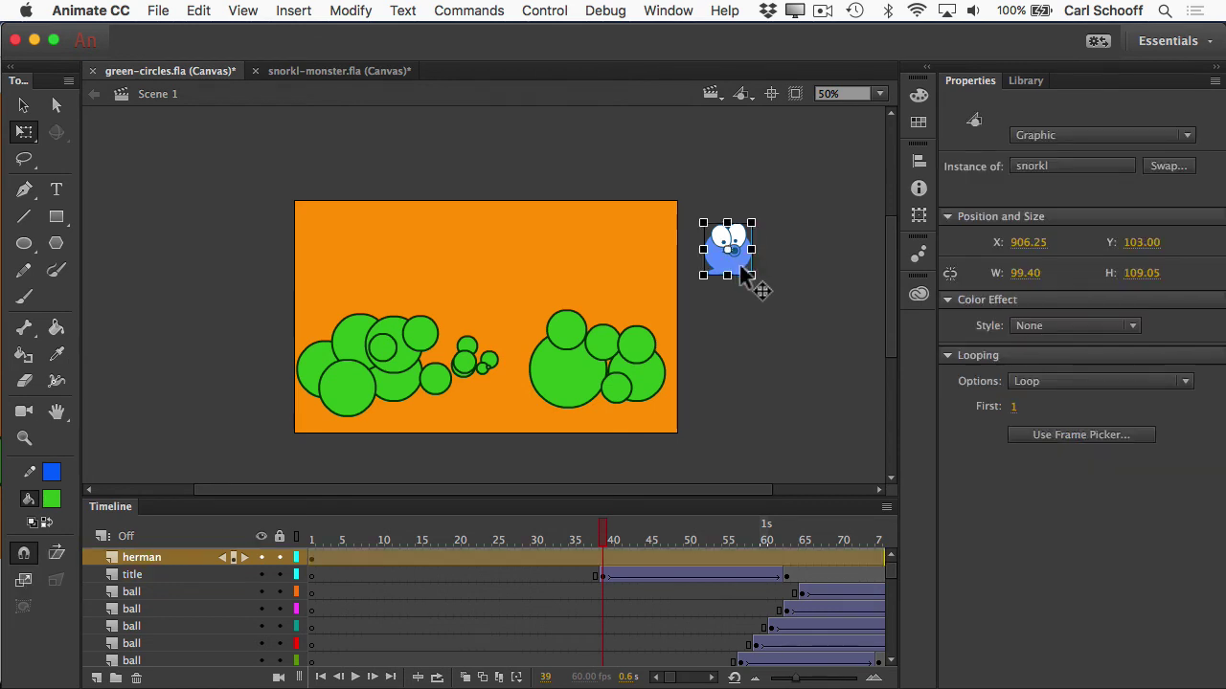
pyautogui.click(604, 578)
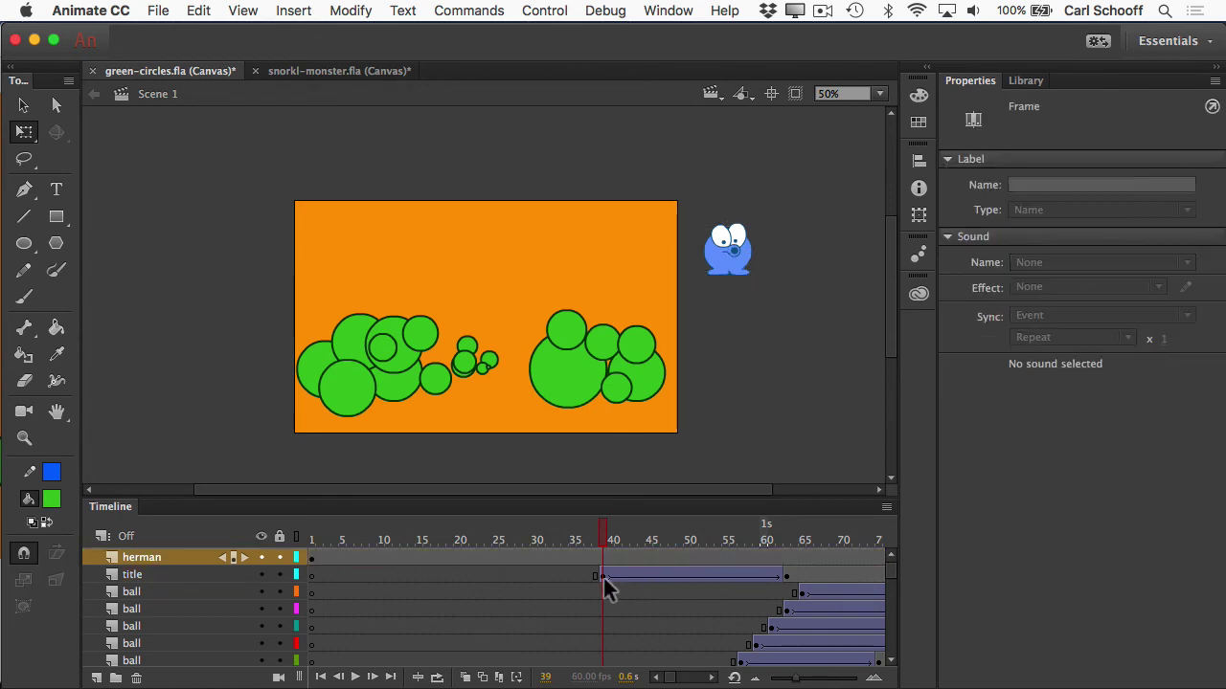
pyautogui.click(603, 579)
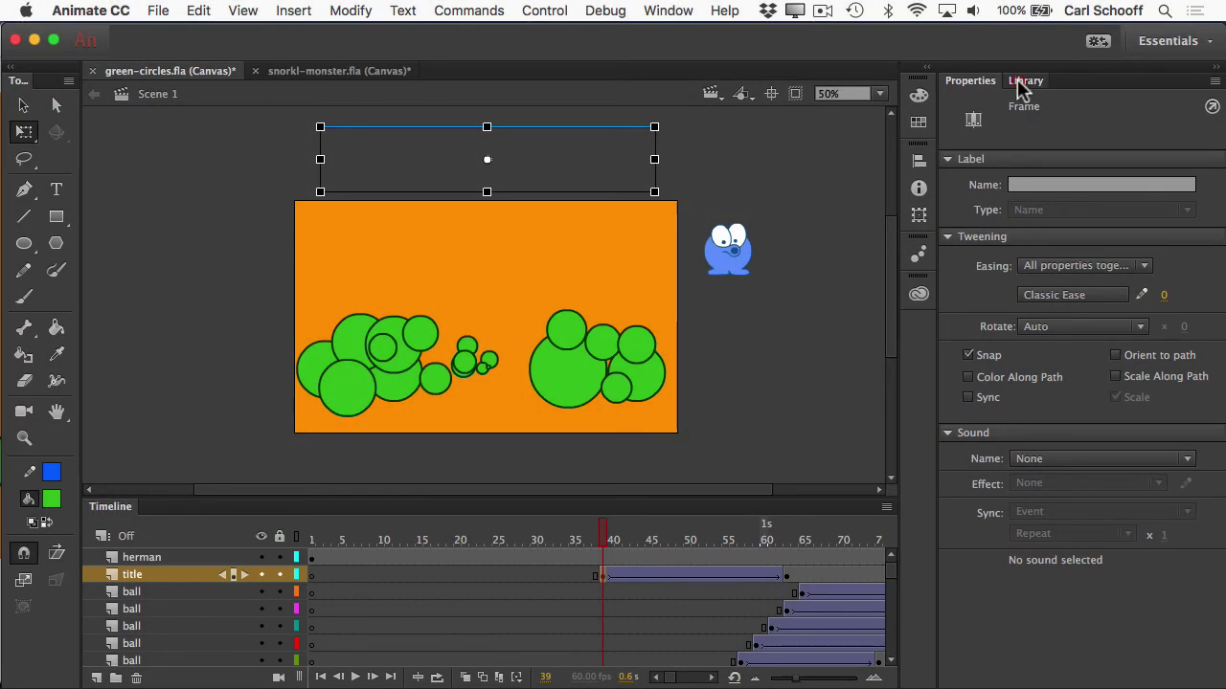
# Preview the circle, snorkl and title symbols in the document's library.
pyautogui.click(1019, 80)
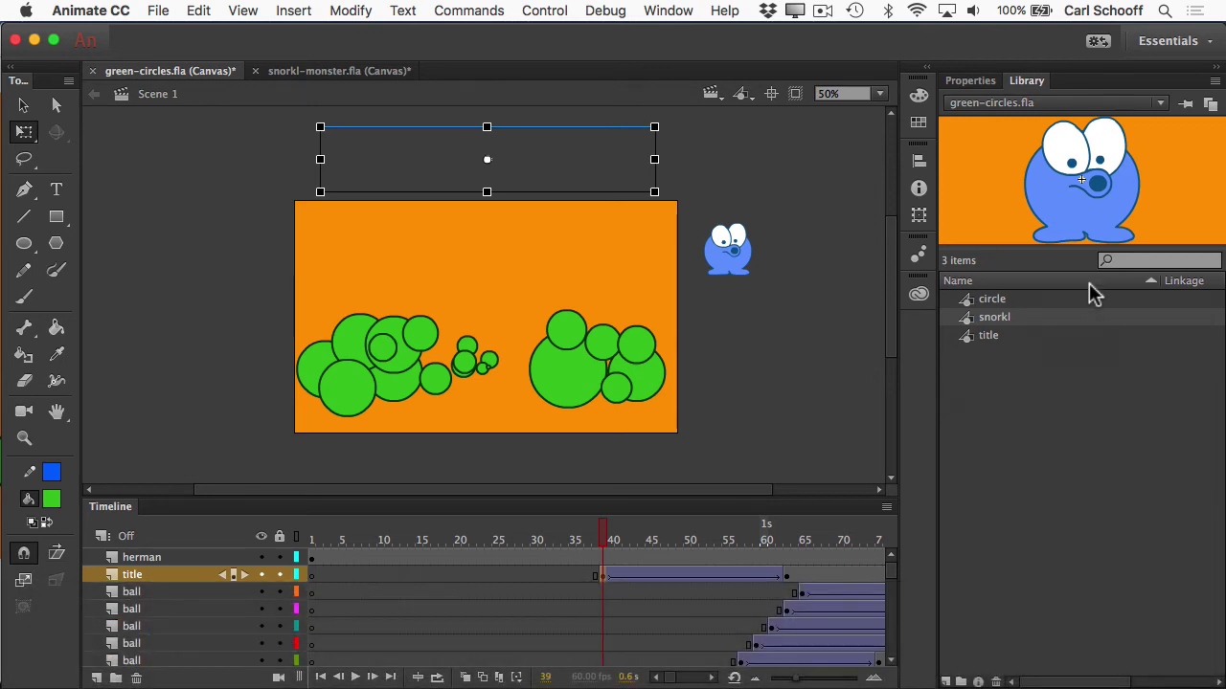
pyautogui.click(995, 299)
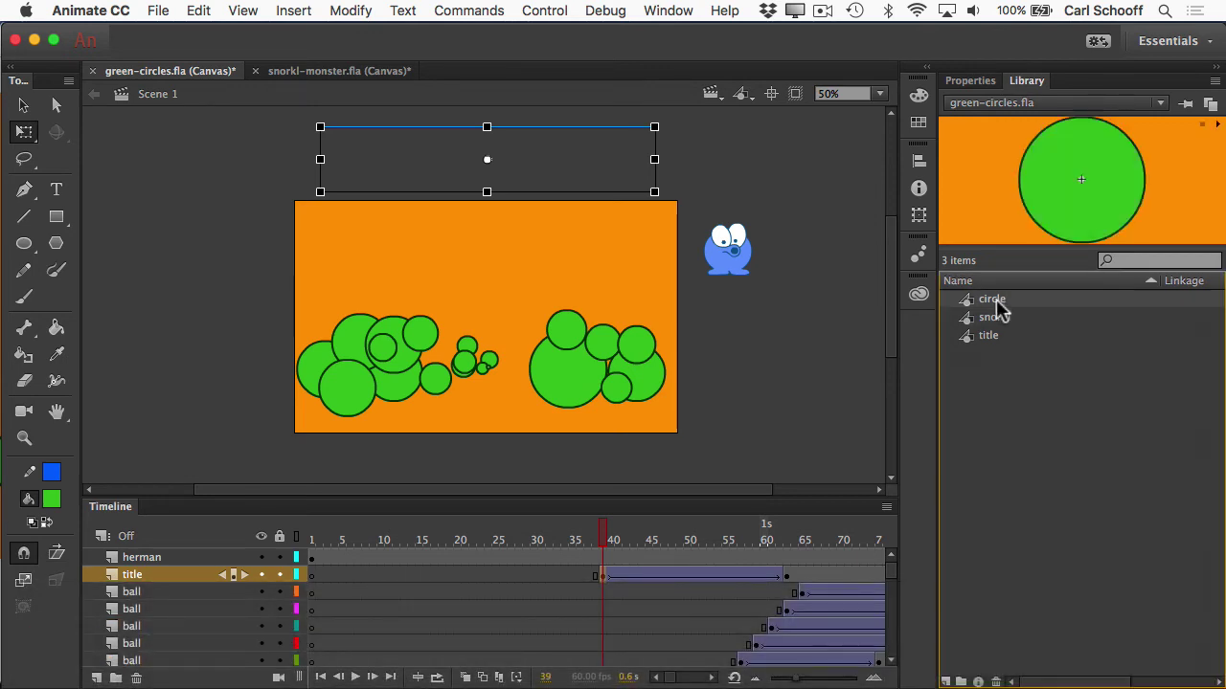
pyautogui.click(993, 317)
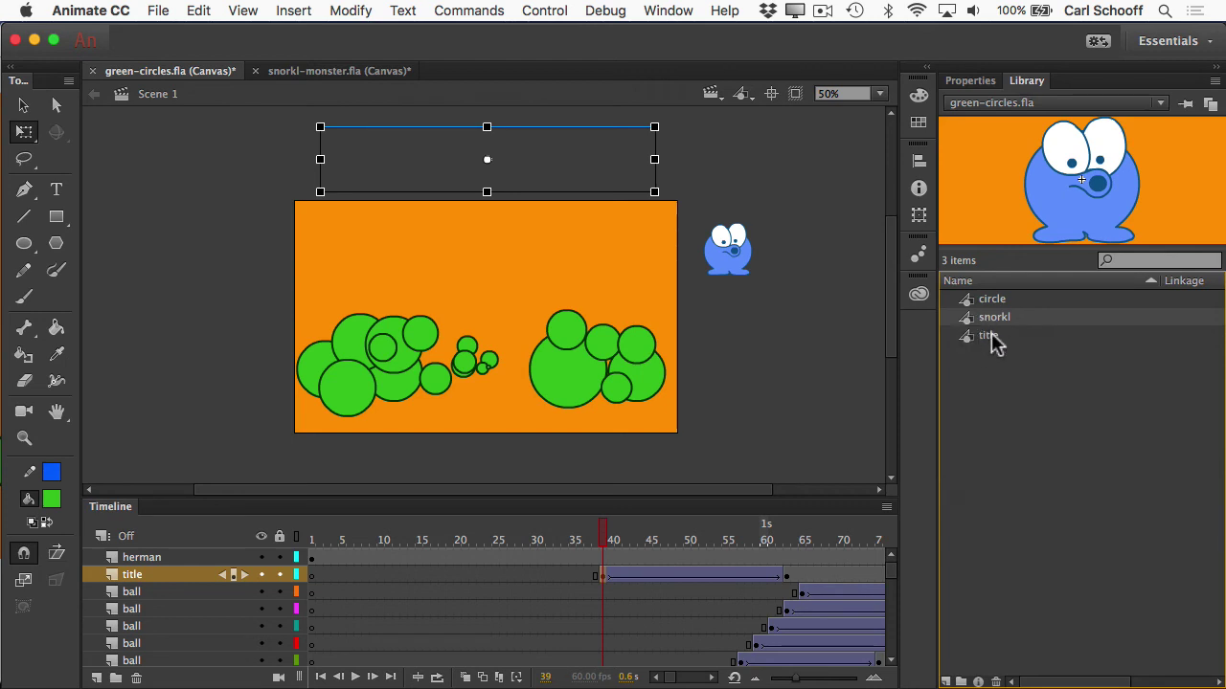
pyautogui.click(990, 335)
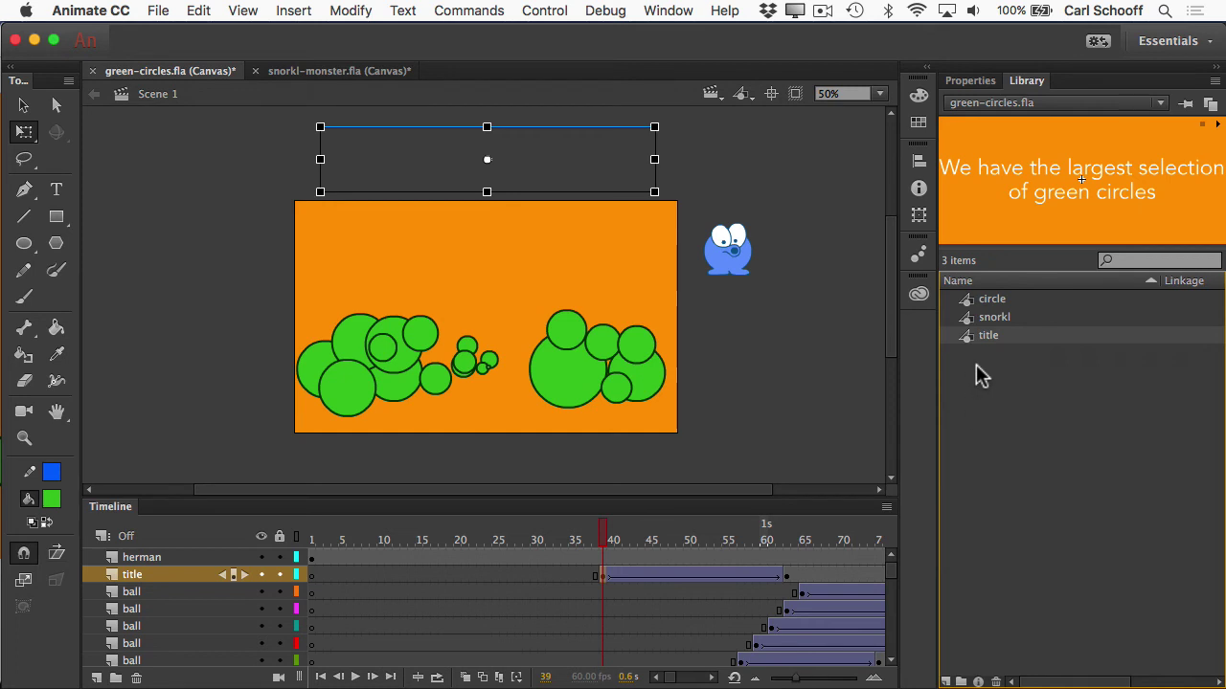
pyautogui.click(993, 302)
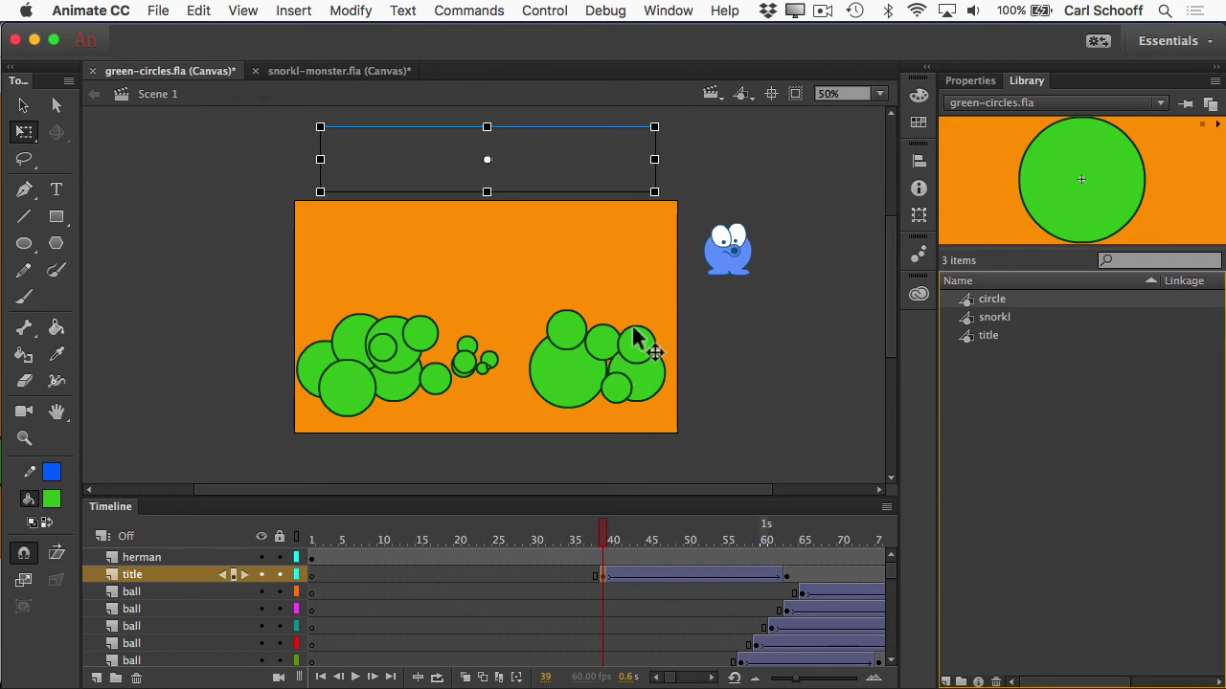
# Edit the circle symbol, change its fill to light blue #00CCFF, and return to Scene 1.
pyautogui.doubleClick(968, 299)
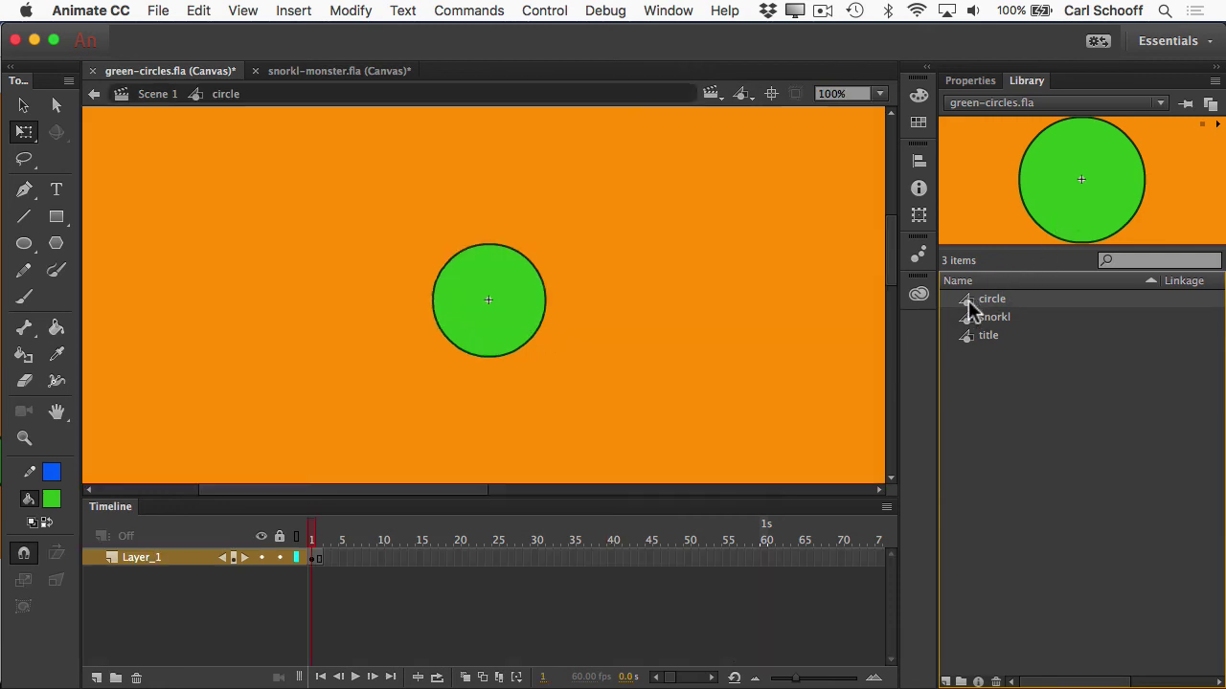
pyautogui.click(497, 305)
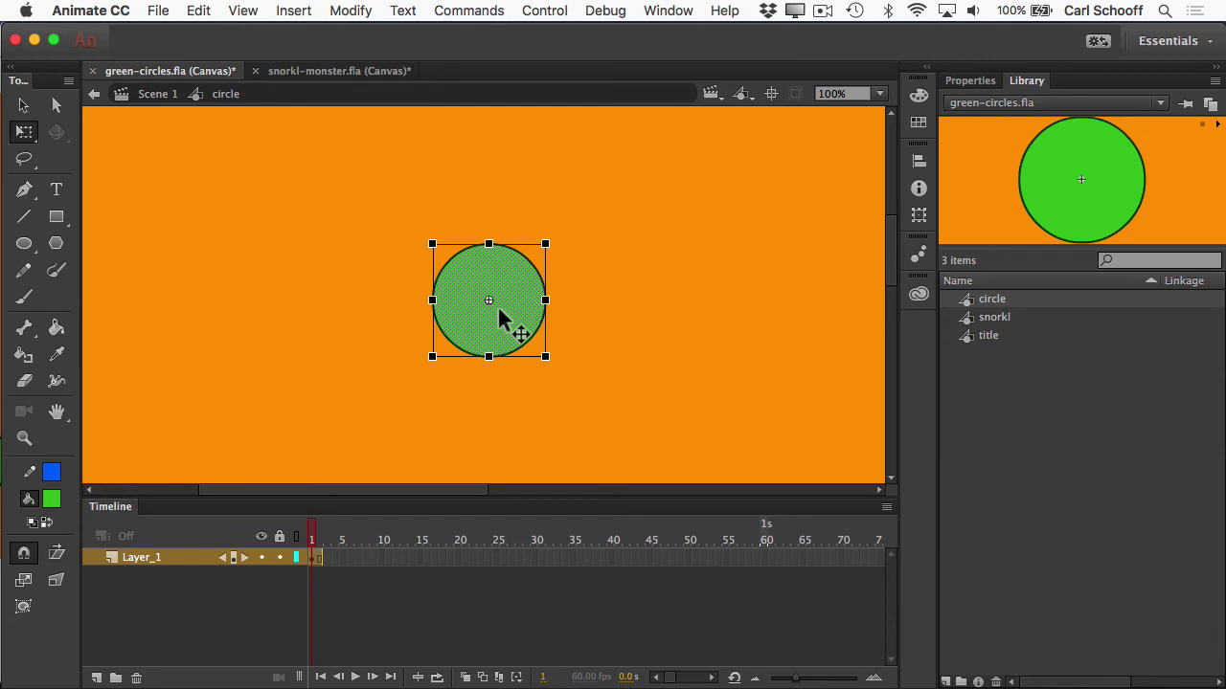
pyautogui.click(50, 499)
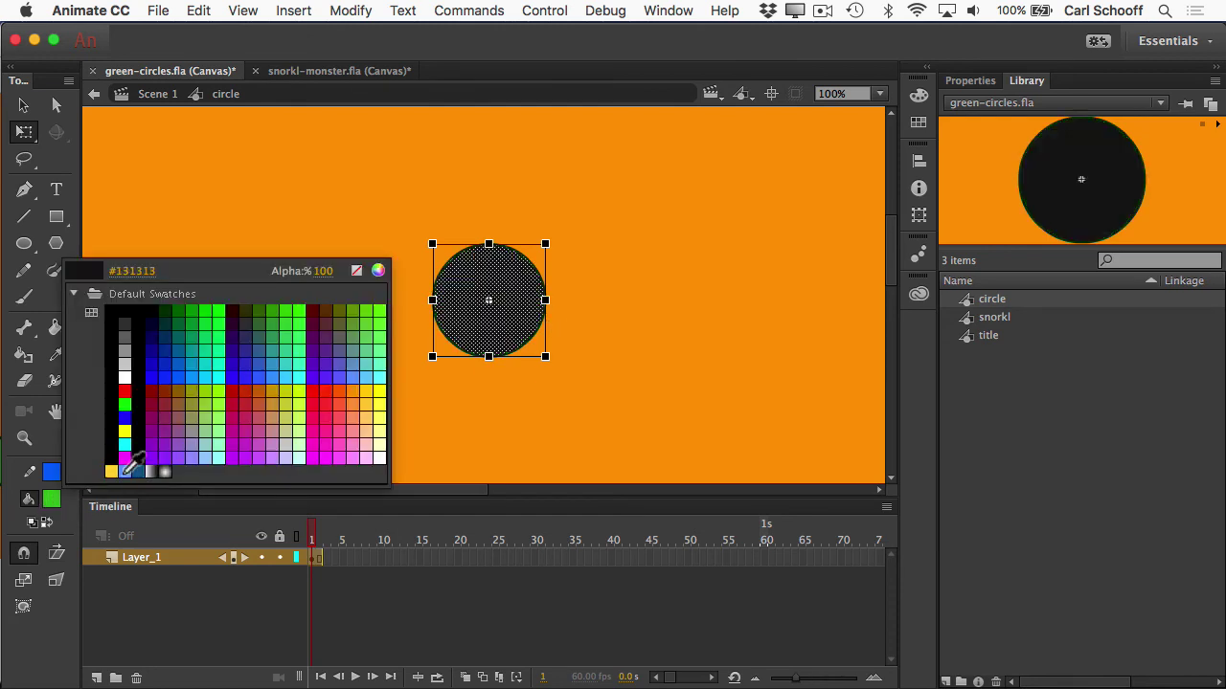
pyautogui.click(211, 361)
pyautogui.click(264, 369)
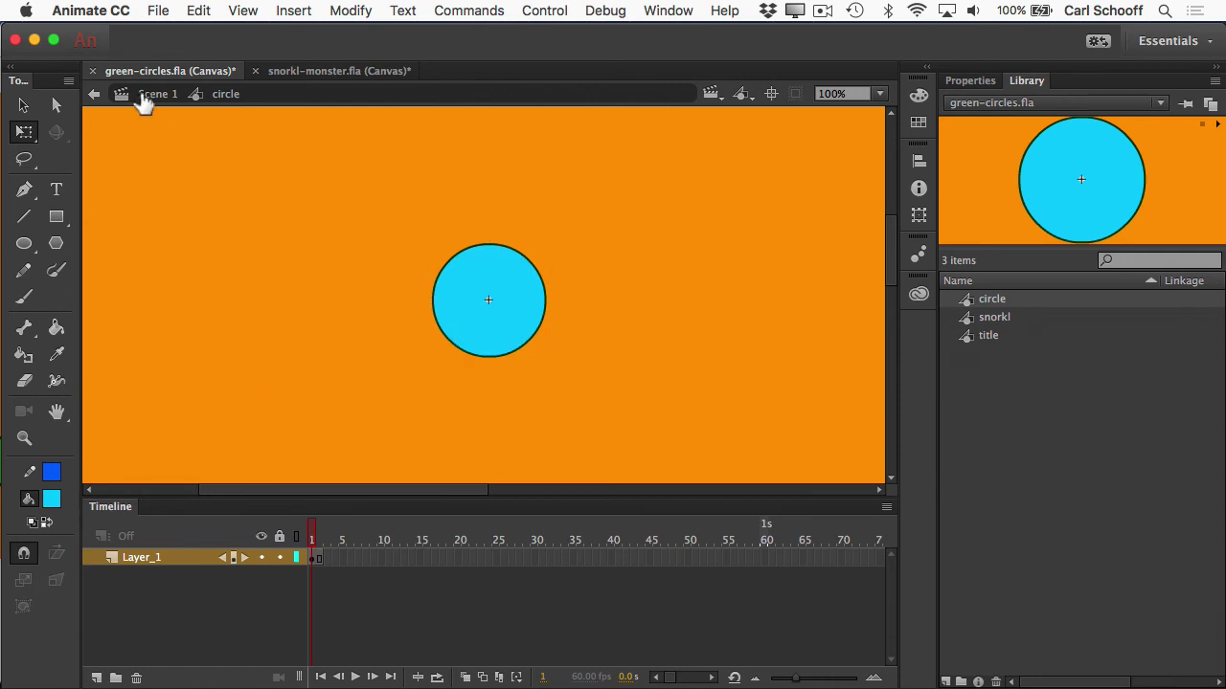
pyautogui.doubleClick(172, 173)
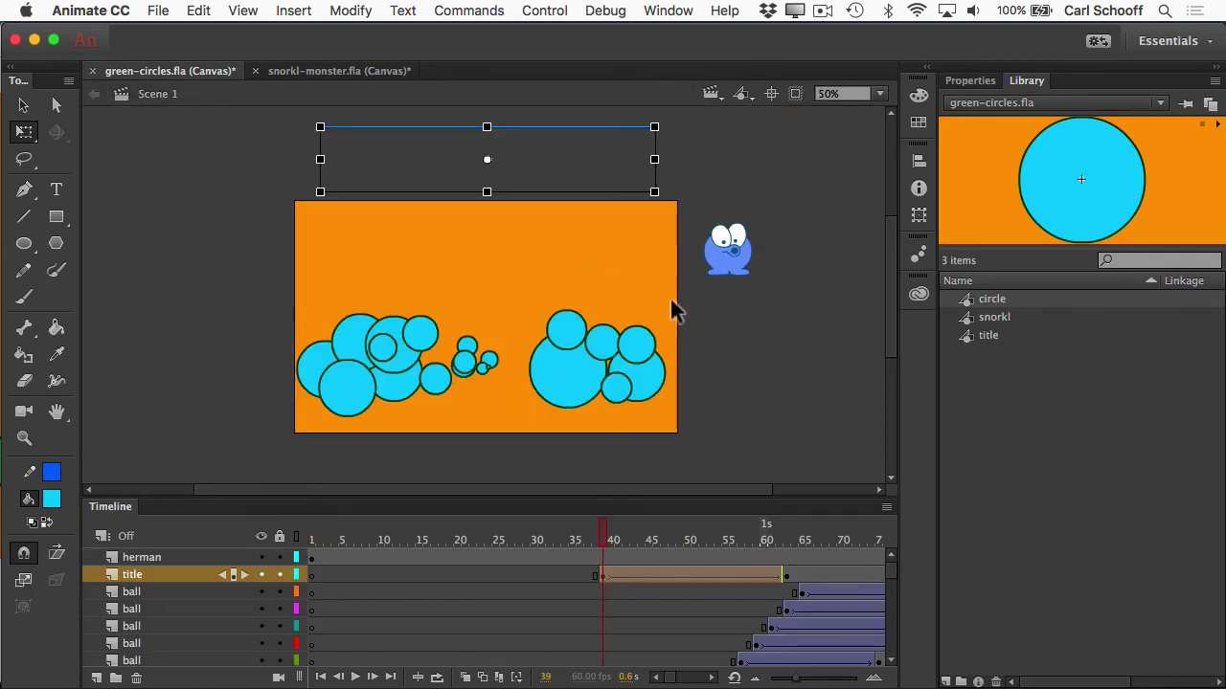
# Clear the selection, rewind the playhead to frame 1 and play the animation through with the recolored circles.
pyautogui.click(718, 332)
pyautogui.moveTo(375, 539); pyautogui.dragTo(295, 536)
pyautogui.press('Return')
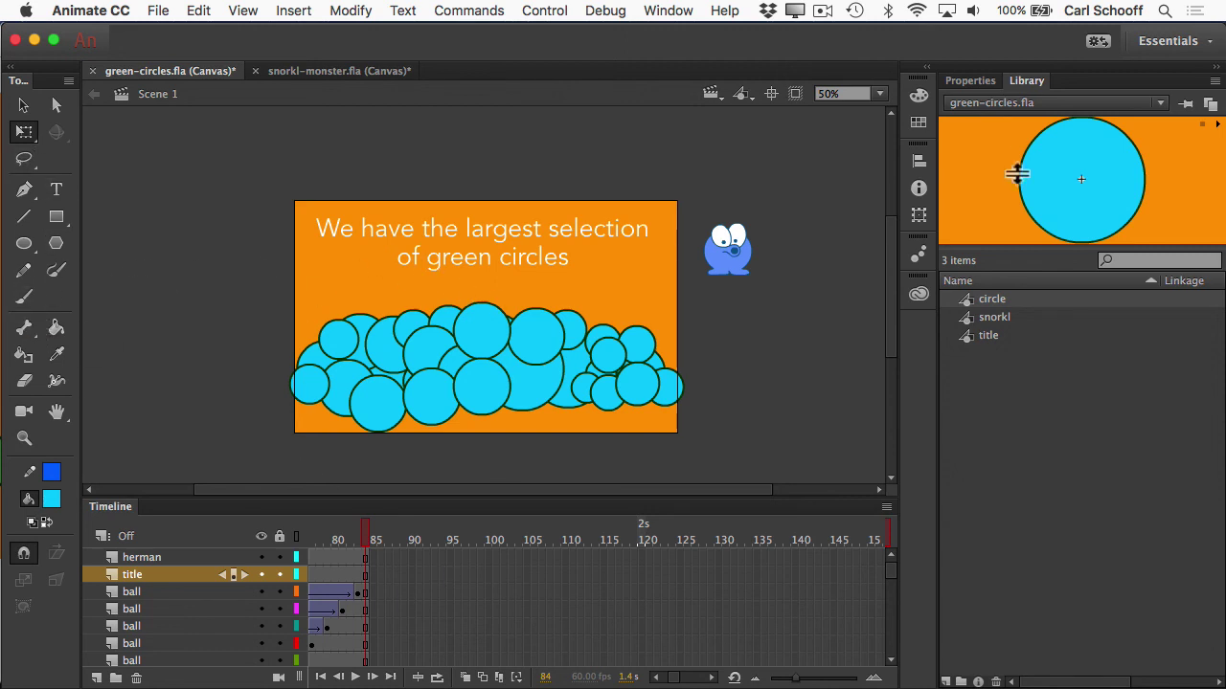
# Display the document properties, look over the color mixer and the default swatches, and close the color display.
pyautogui.click(965, 83)
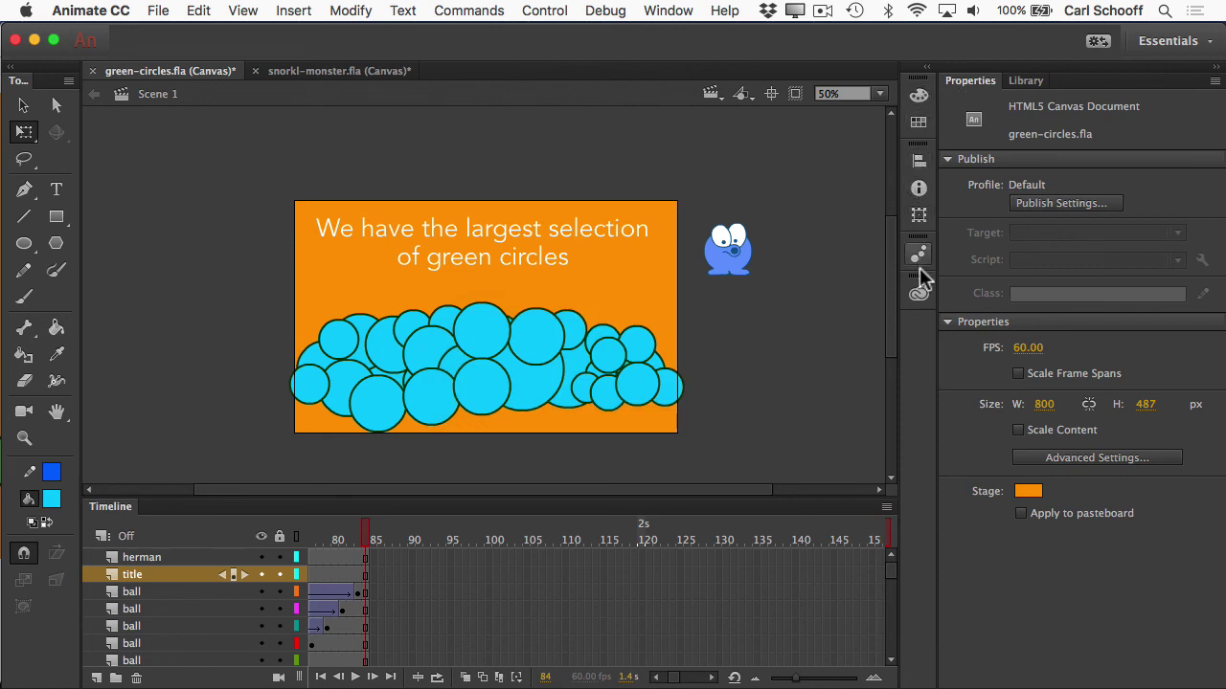
pyautogui.click(919, 96)
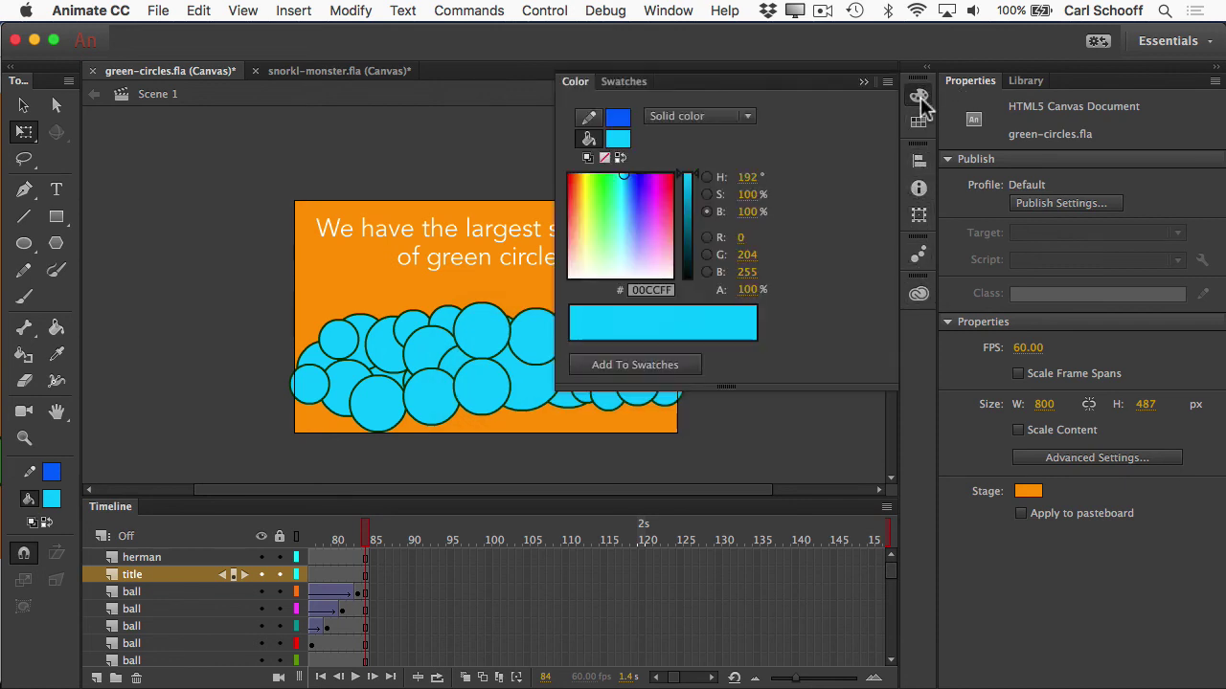
pyautogui.click(917, 122)
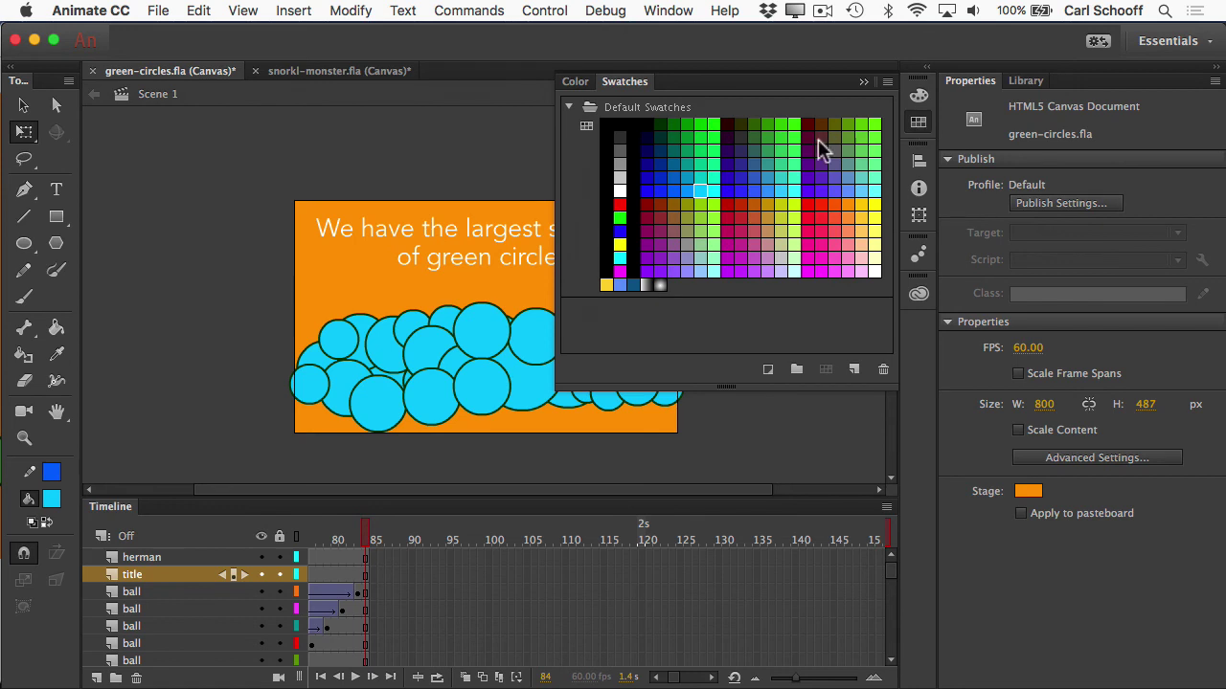
pyautogui.click(517, 155)
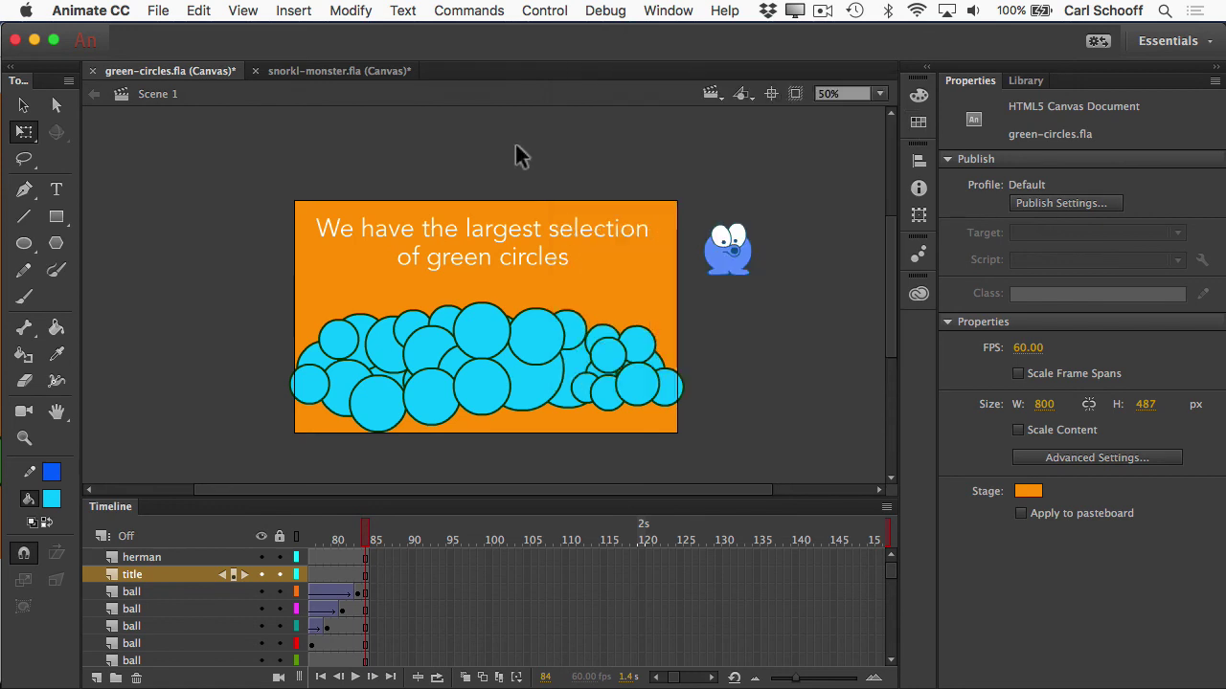